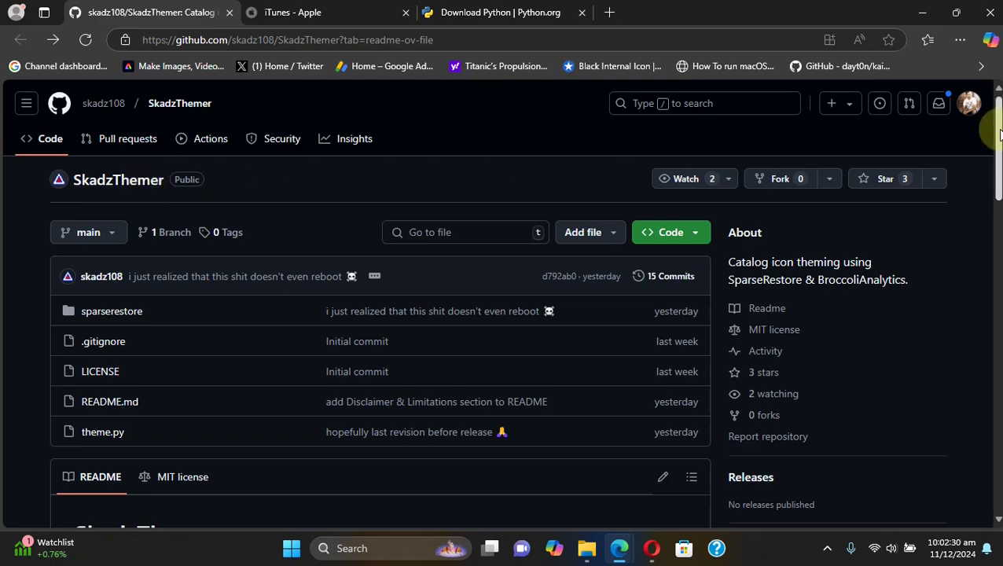
# - Read the SkadzThemer README, highlighting the notes on icon cache refresh and tinted/dark icons
pyautogui.scroll(-3, 992, 127)
pyautogui.scroll(-5, 537, 305)
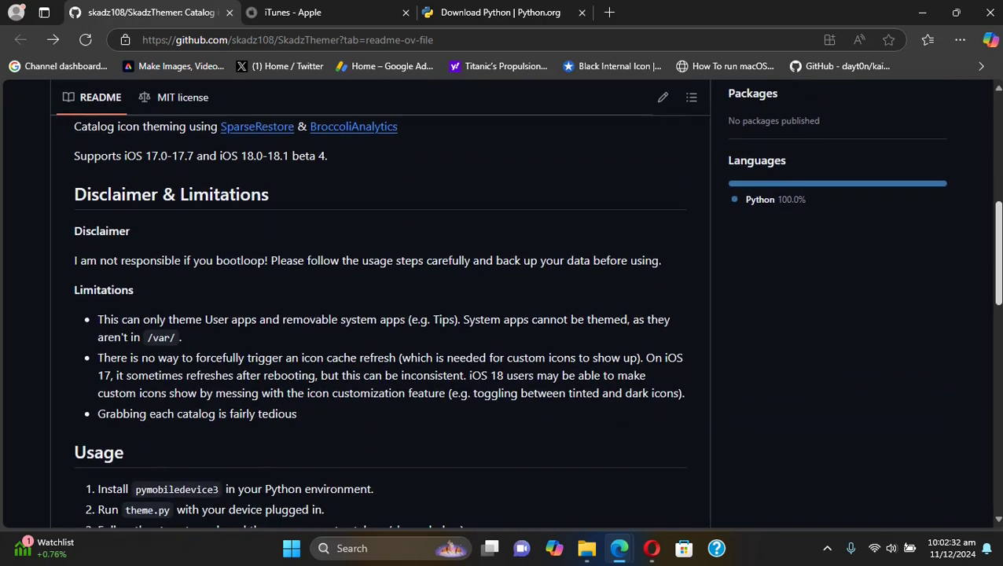
pyautogui.scroll(10, 537, 305)
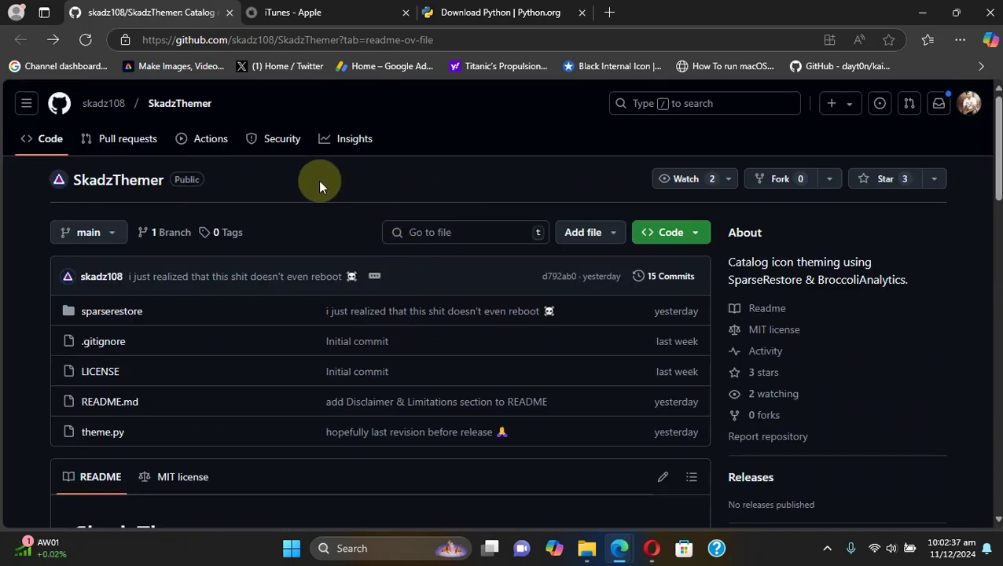
pyautogui.scroll(-2, 992, 150)
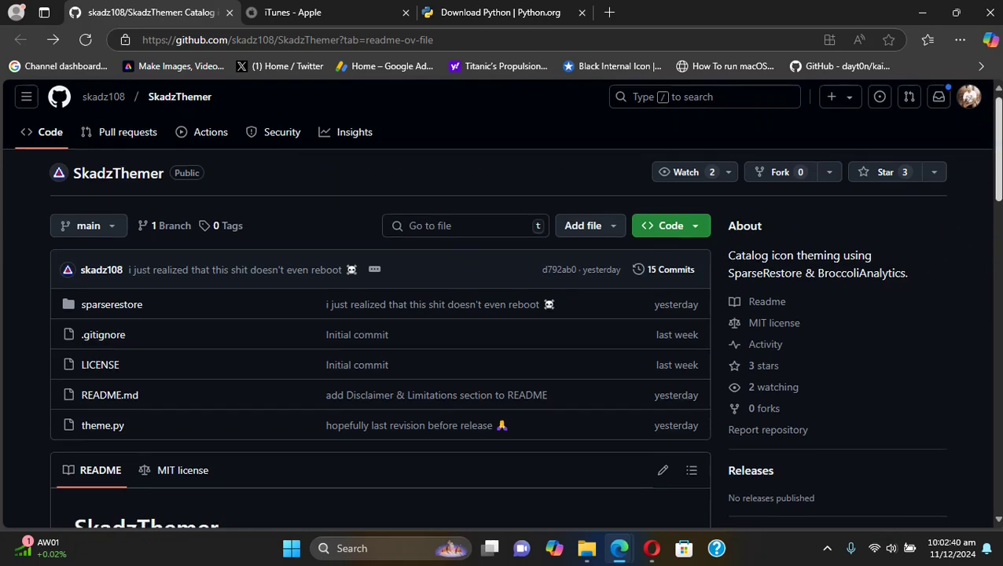
pyautogui.scroll(-3, 623, 356)
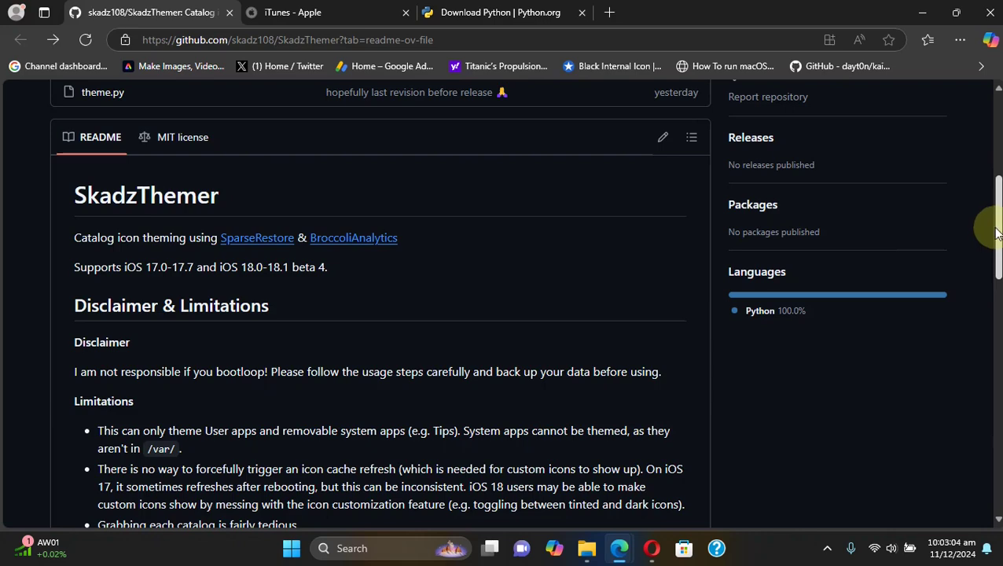
pyautogui.scroll(-3, 997, 232)
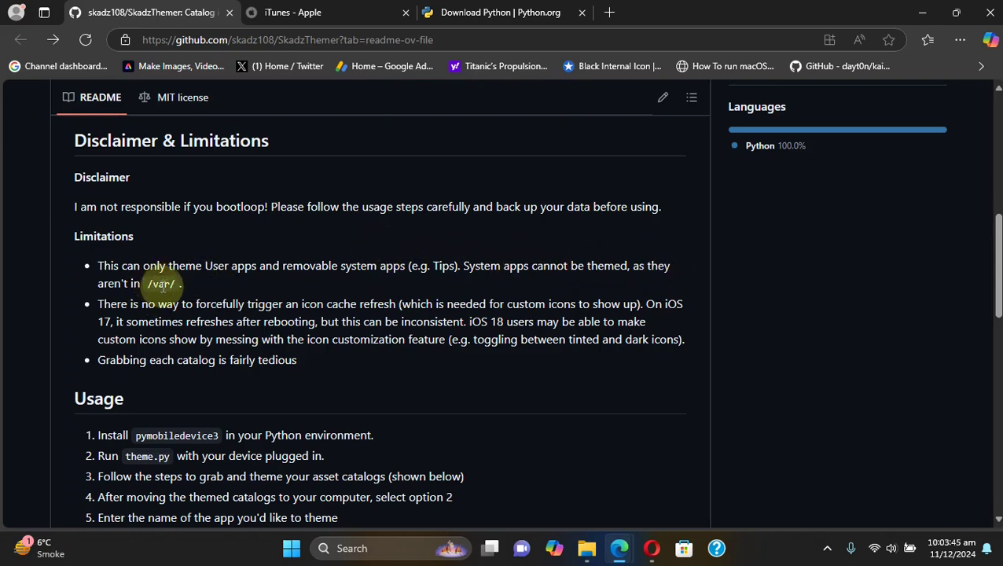
pyautogui.moveTo(115, 305); pyautogui.dragTo(446, 305)
pyautogui.click(541, 319)
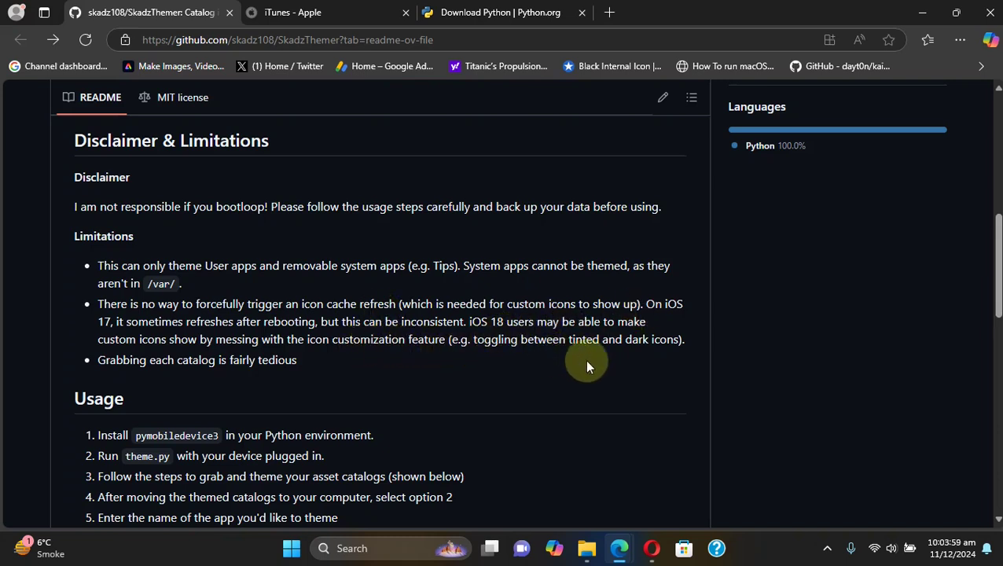
pyautogui.moveTo(518, 339); pyautogui.dragTo(665, 349)
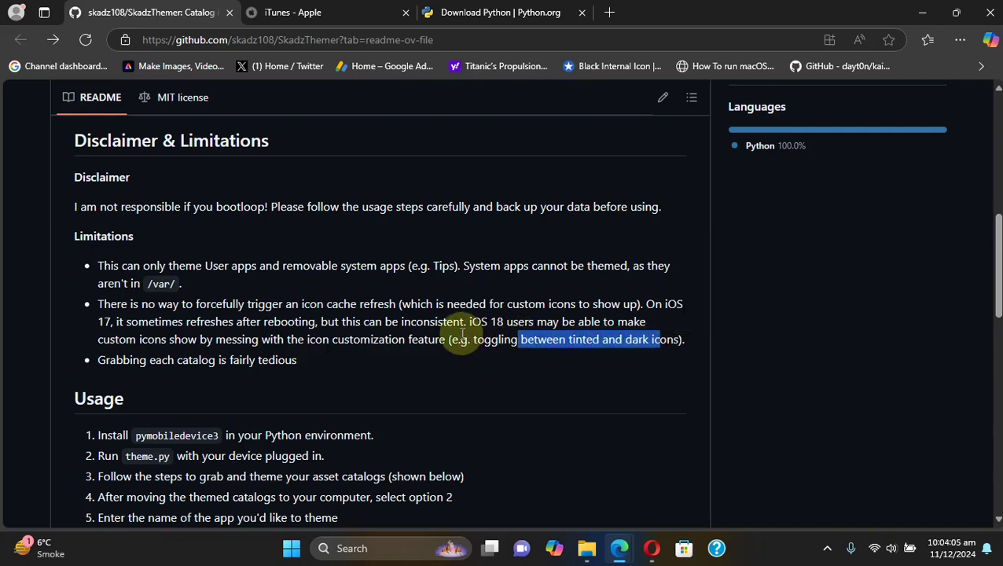
pyautogui.click(462, 333)
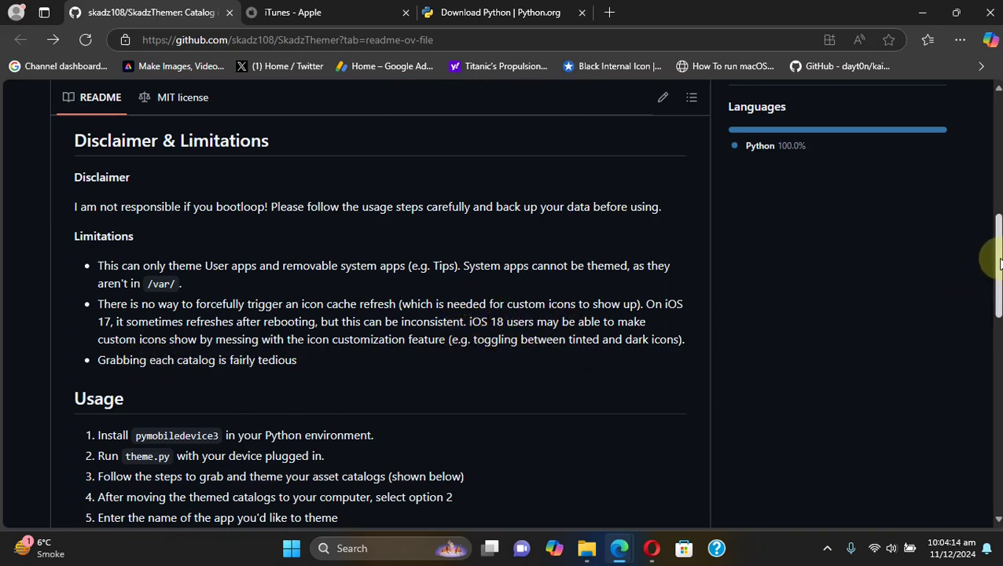
pyautogui.moveTo(998, 264); pyautogui.dragTo(998, 196)
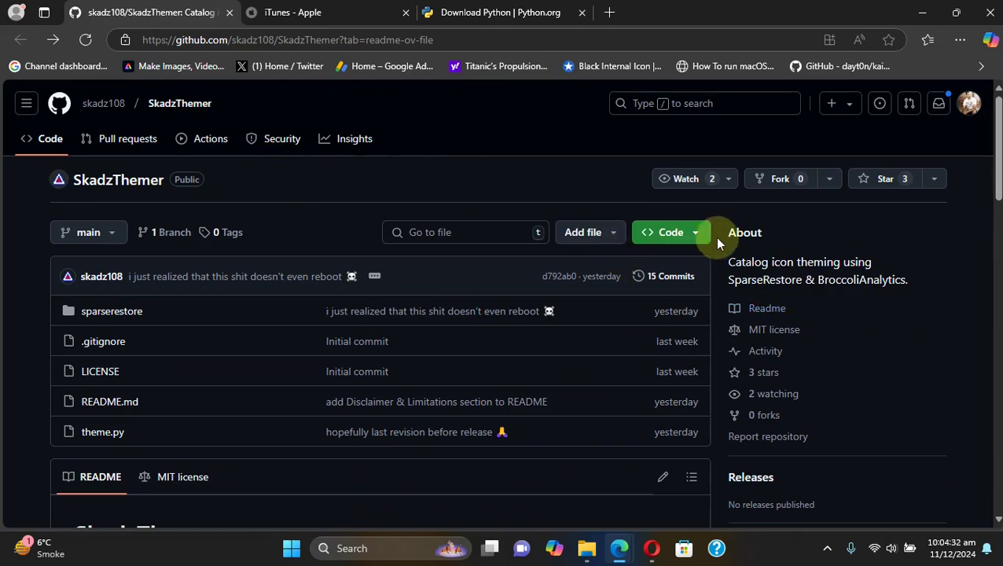
# - Download SkadzThemer-main.zip, extract it to a SkadzThemer-main folder, and return to the iTunes page
pyautogui.click(695, 236)
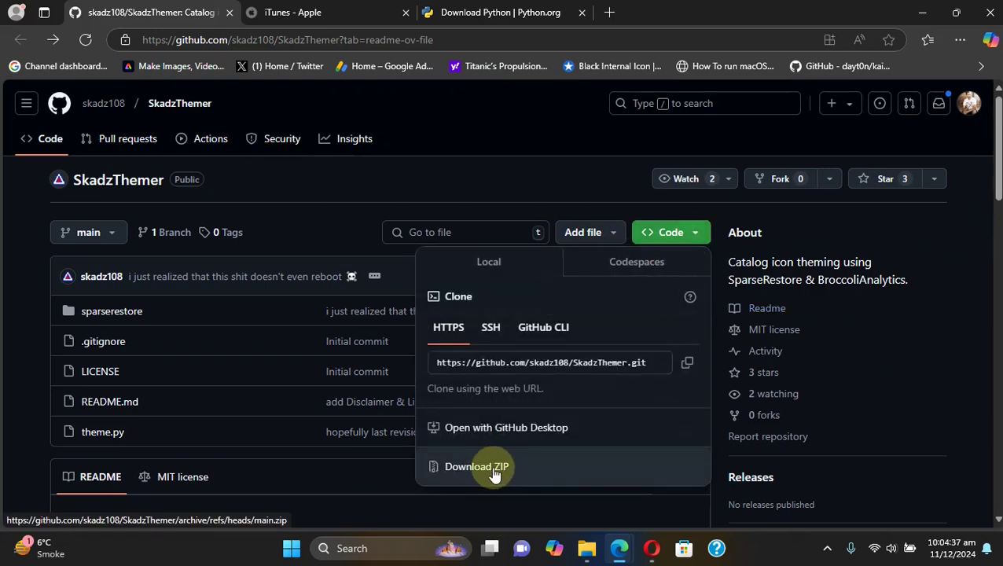
pyautogui.click(583, 542)
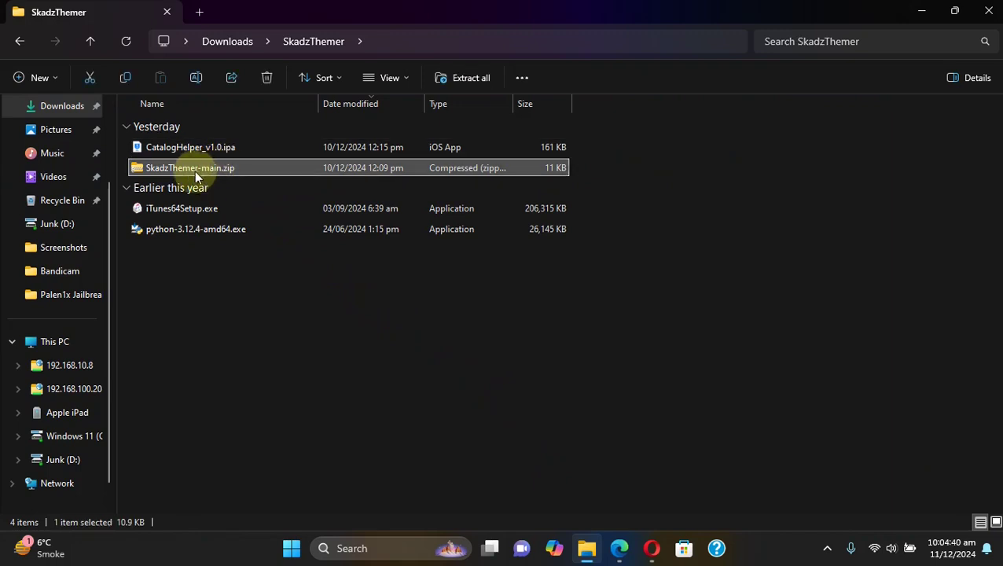
pyautogui.rightClick(191, 175)
pyautogui.click(304, 271)
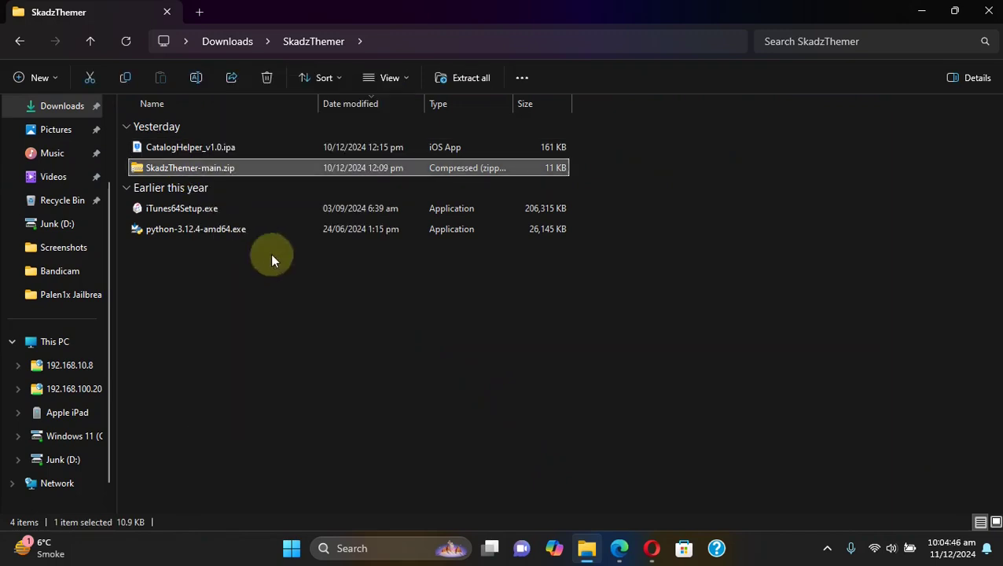
pyautogui.press('Return')
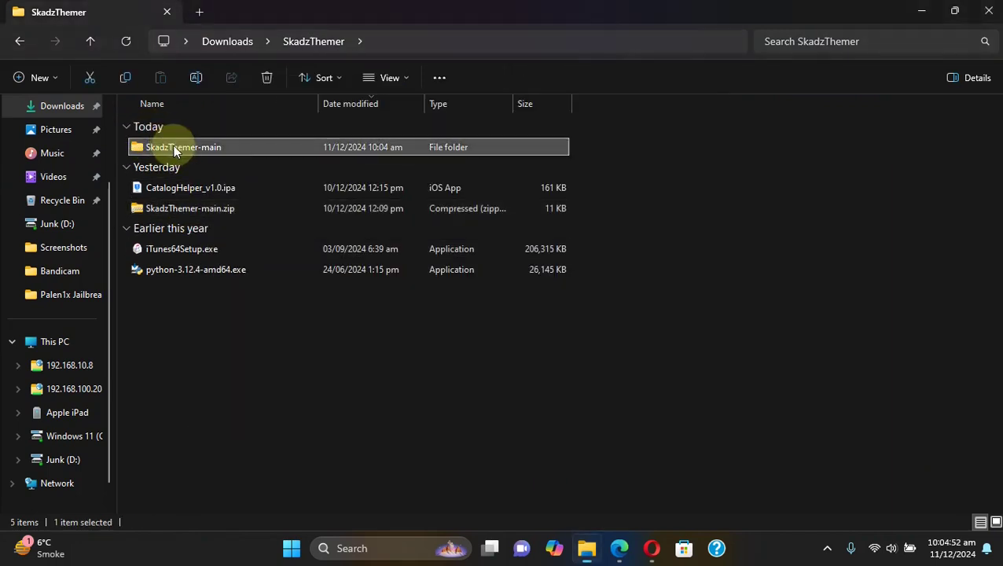
pyautogui.hotkey('alt', 'Tab')
pyautogui.click(334, 17)
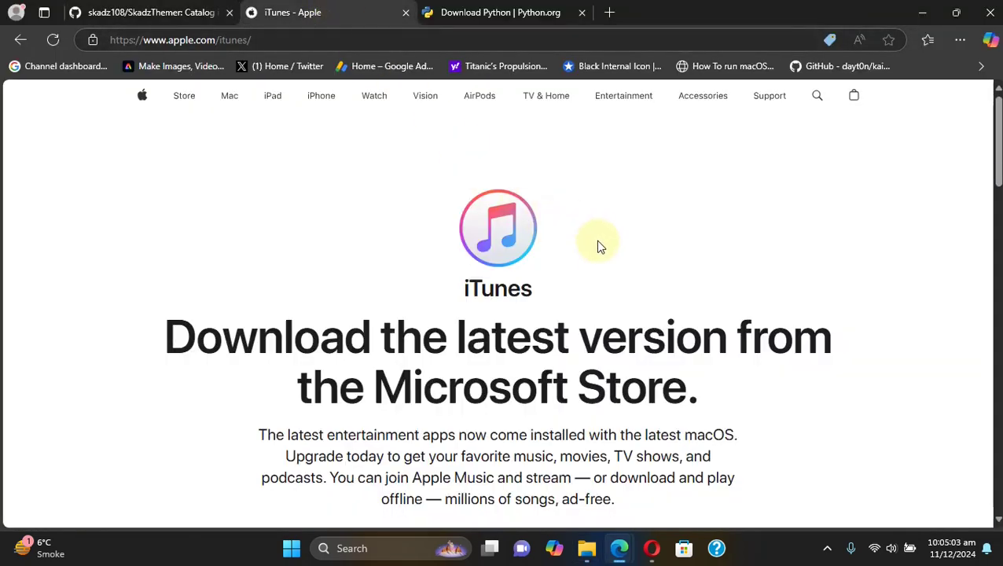
# - Look over the iTunes for Windows page down to the Microsoft Store badge, then go to Python.org downloads
pyautogui.scroll(-5, 996, 129)
pyautogui.scroll(-5, 666, 307)
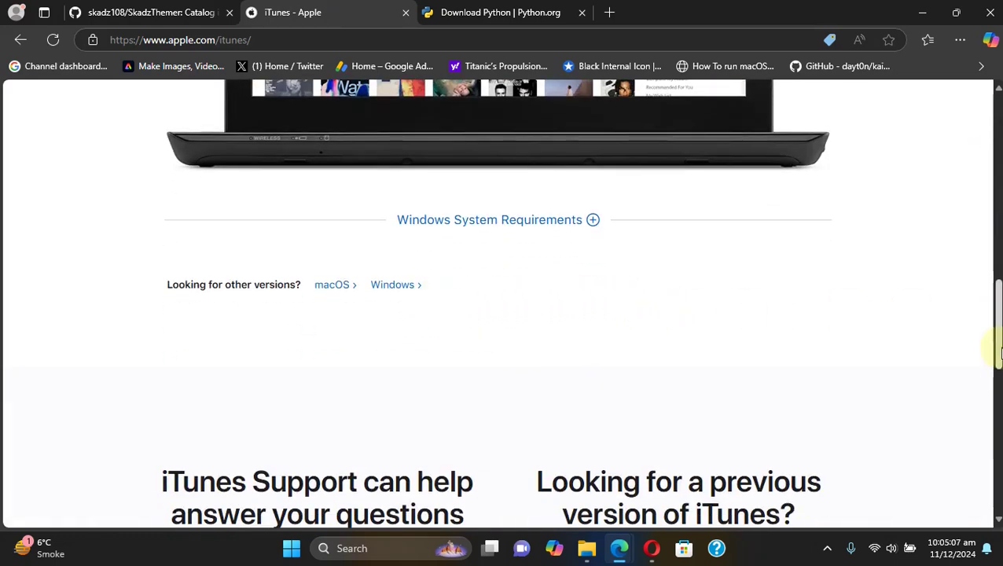
pyautogui.moveTo(997, 345); pyautogui.dragTo(992, 253)
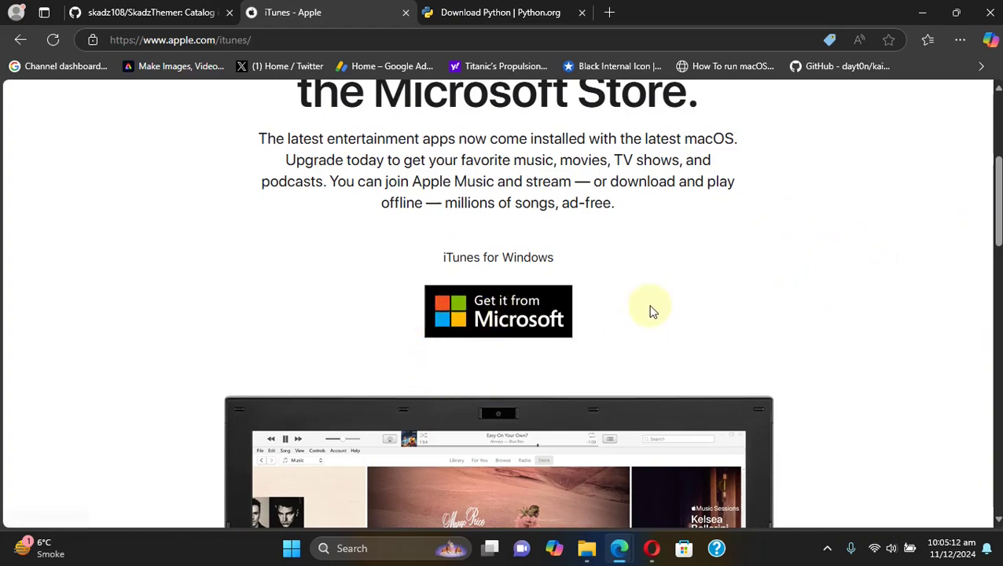
pyautogui.moveTo(997, 167); pyautogui.dragTo(996, 249)
pyautogui.scroll(10, 670, 222)
pyautogui.hotkey('ctrl', 'Tab')
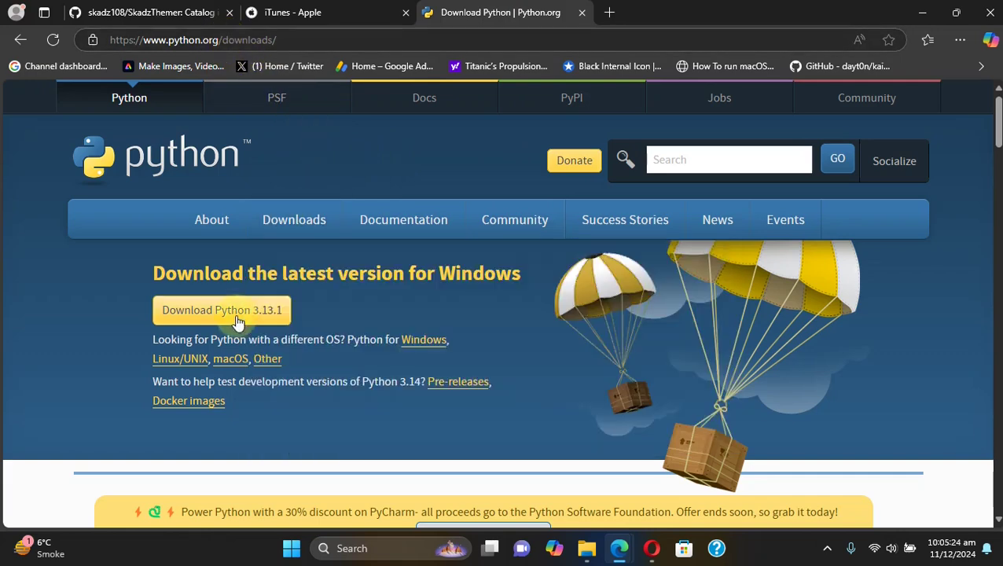
# - Launch the python-3.12.4-amd64.exe installer from the Downloads folder
pyautogui.click(586, 548)
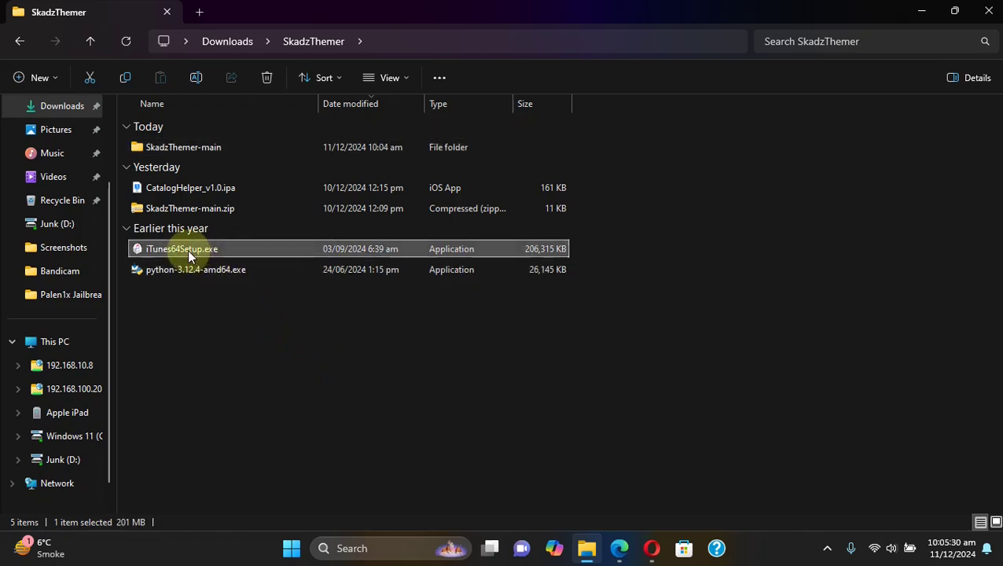
pyautogui.click(196, 270)
pyautogui.click(204, 251)
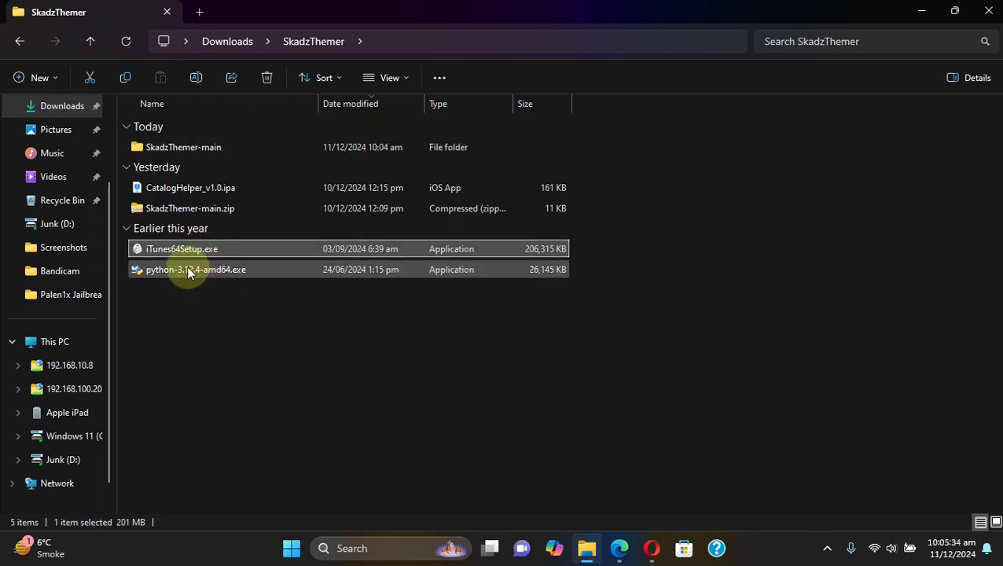
pyautogui.click(195, 272)
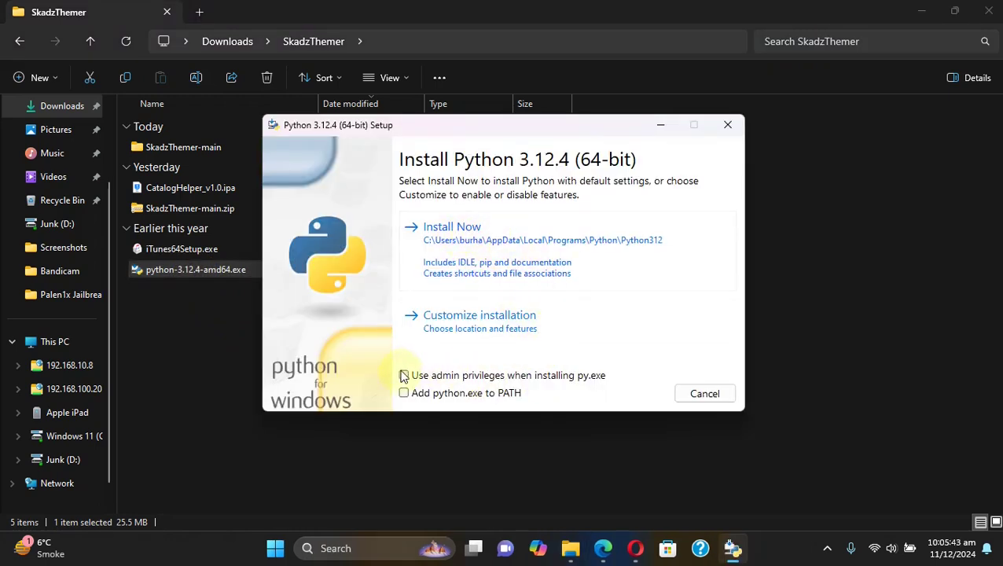
# - Install Python 3.12.4 with admin privileges and python.exe added to PATH, then close the installer
pyautogui.click(404, 377)
pyautogui.click(403, 394)
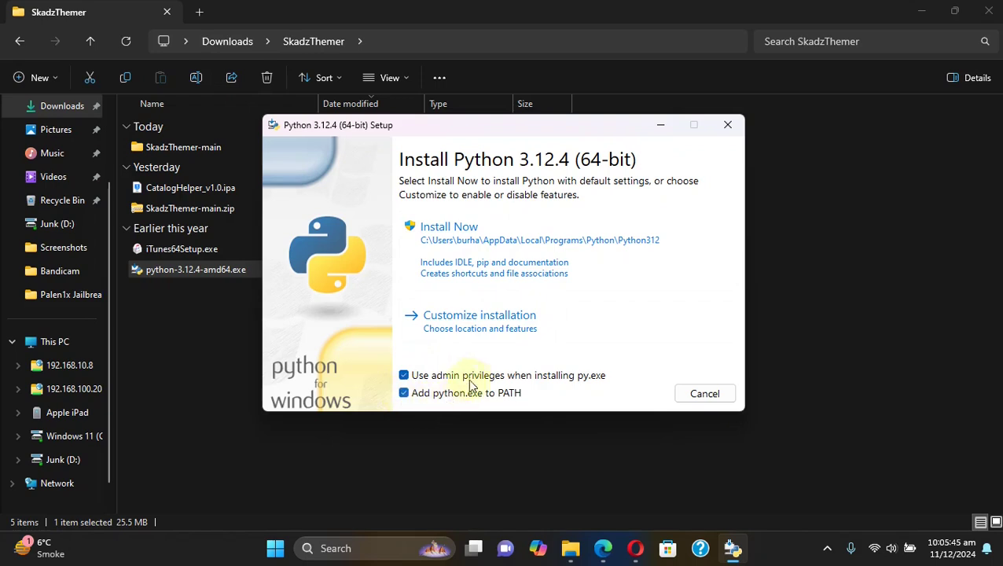
pyautogui.click(518, 253)
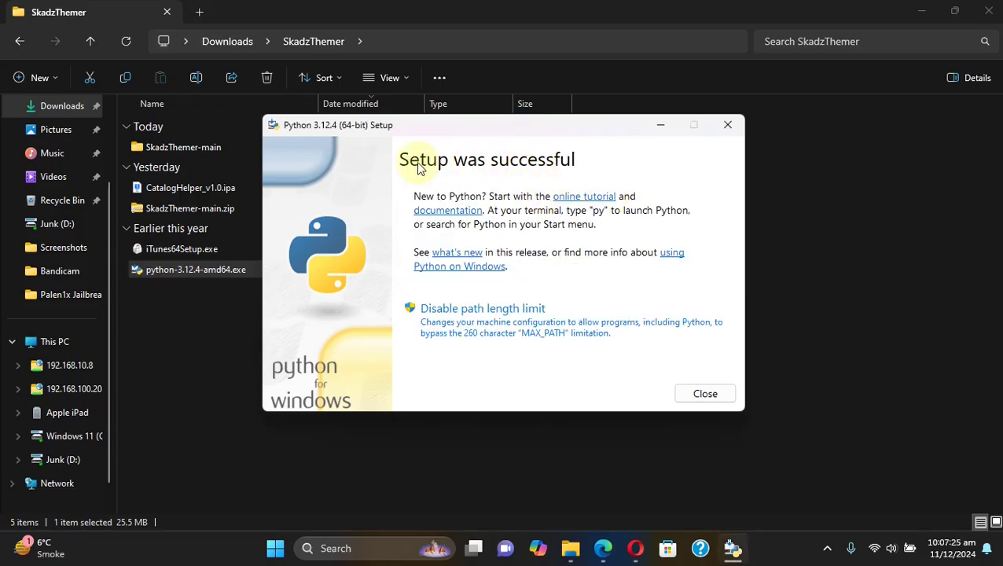
pyautogui.click(695, 392)
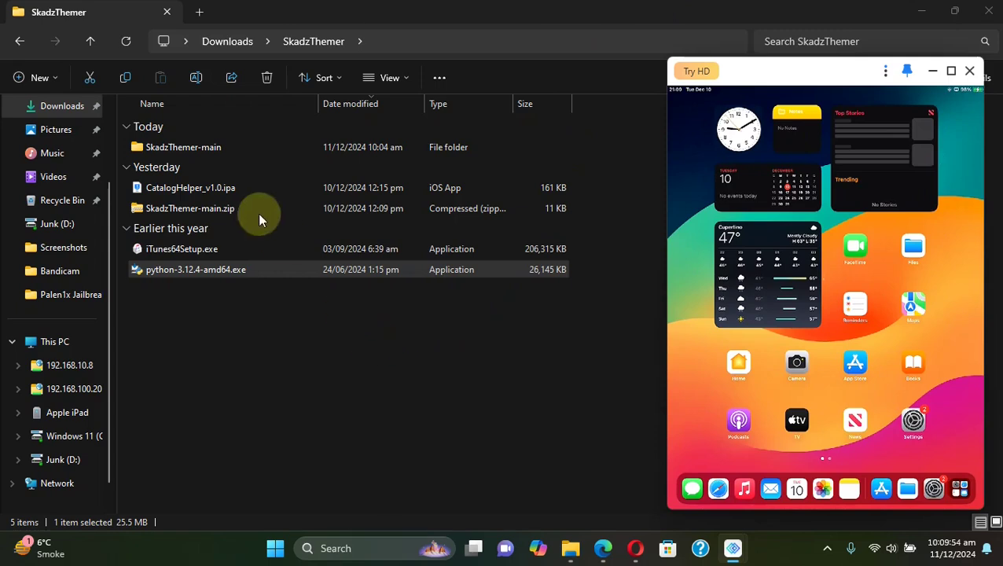
# - Open the nested SkadzThemer-main folder and select theme.py
pyautogui.doubleClick(188, 147)
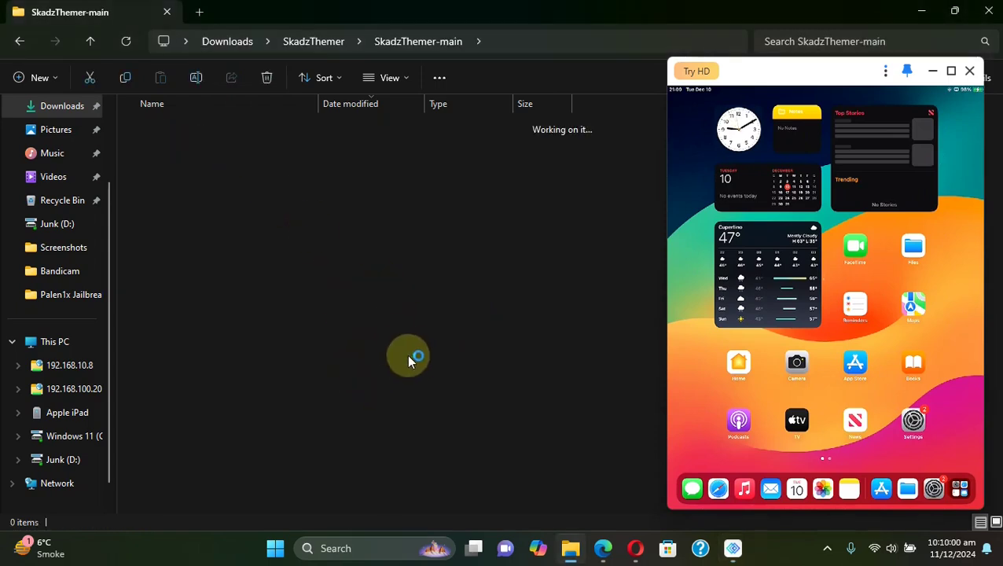
pyautogui.click(162, 211)
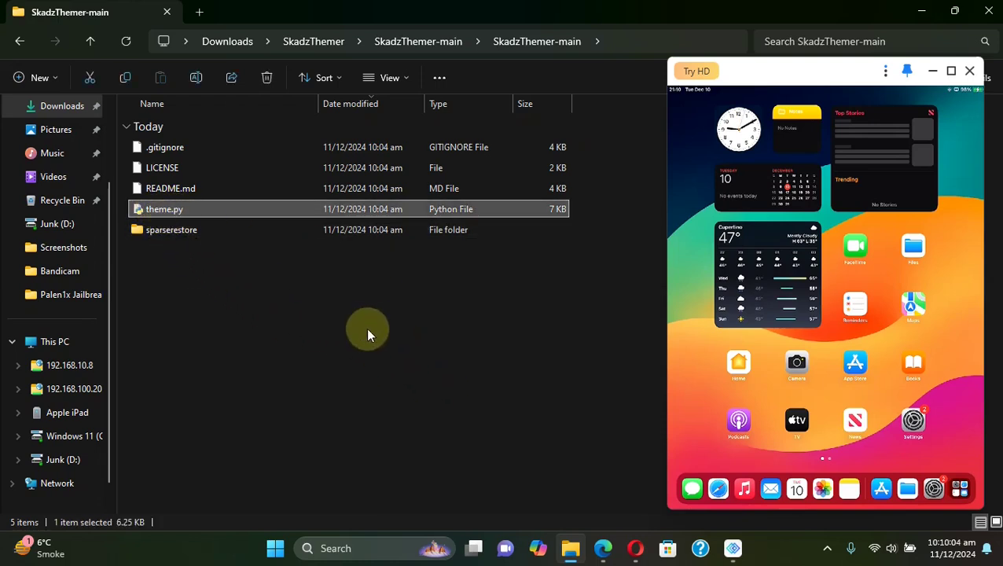
# - Open a PowerShell terminal in the inner SkadzThemer-main folder
pyautogui.click(275, 553)
pyautogui.write('po')
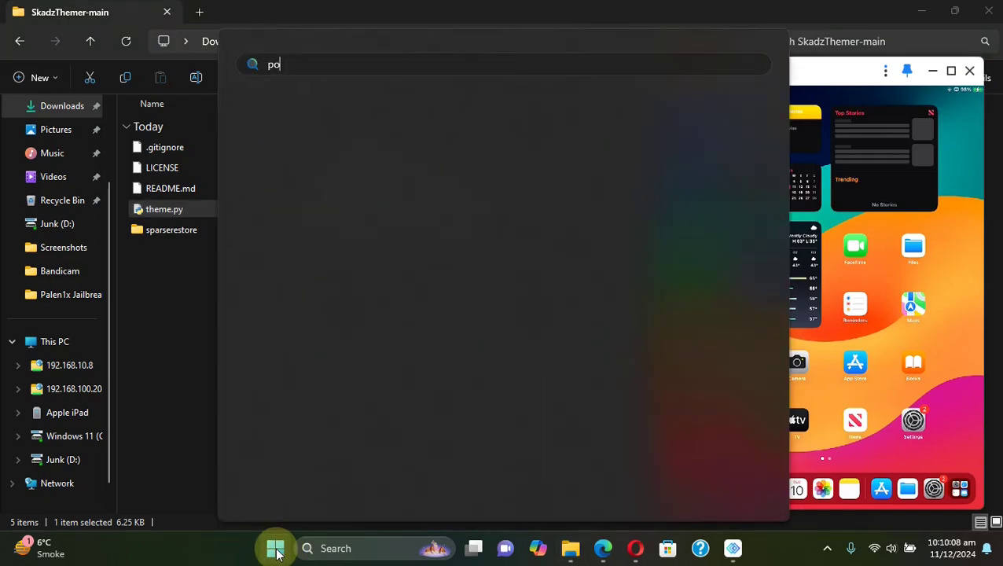
pyautogui.write('wershe')
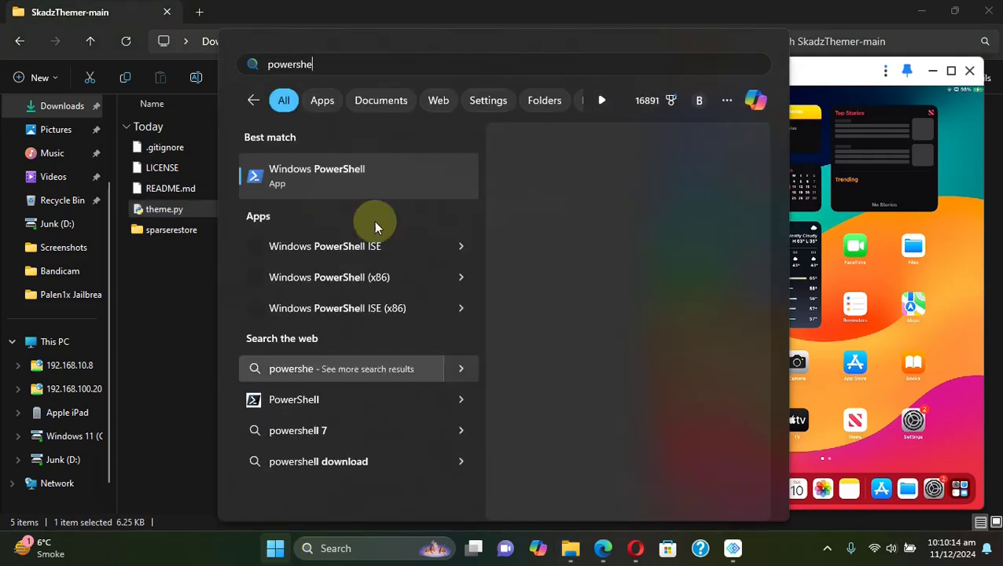
pyautogui.click(185, 304)
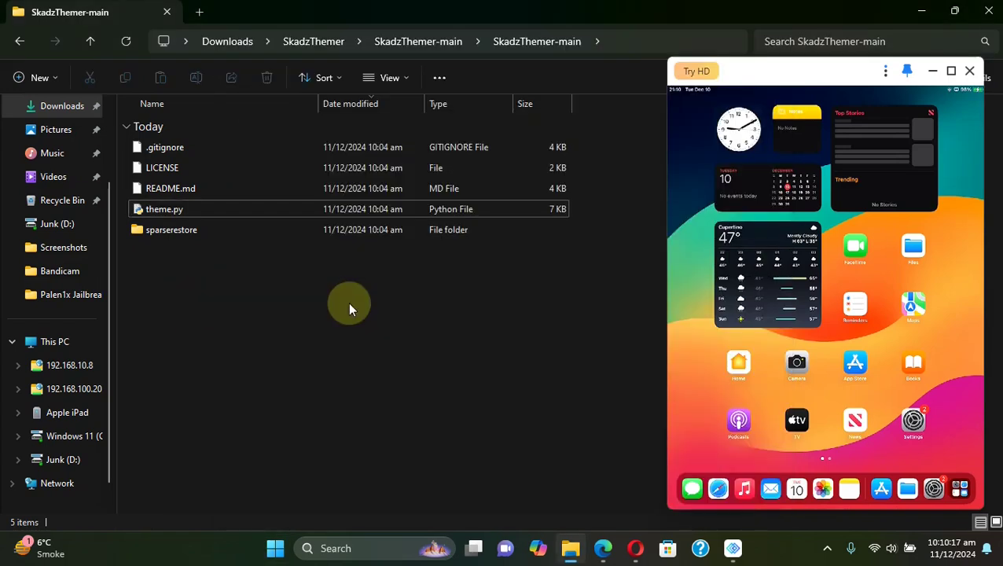
pyautogui.rightClick(348, 302)
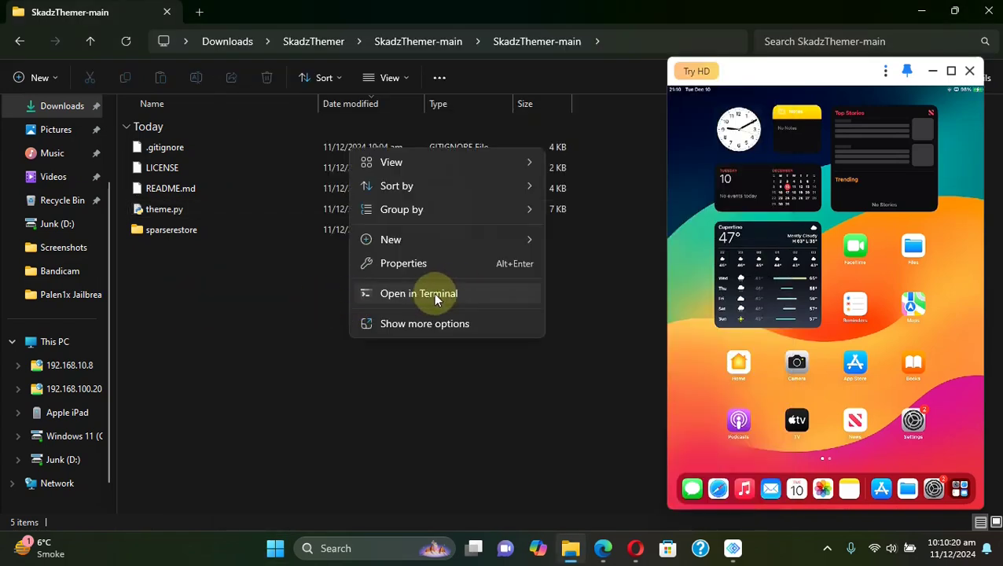
pyautogui.click(436, 295)
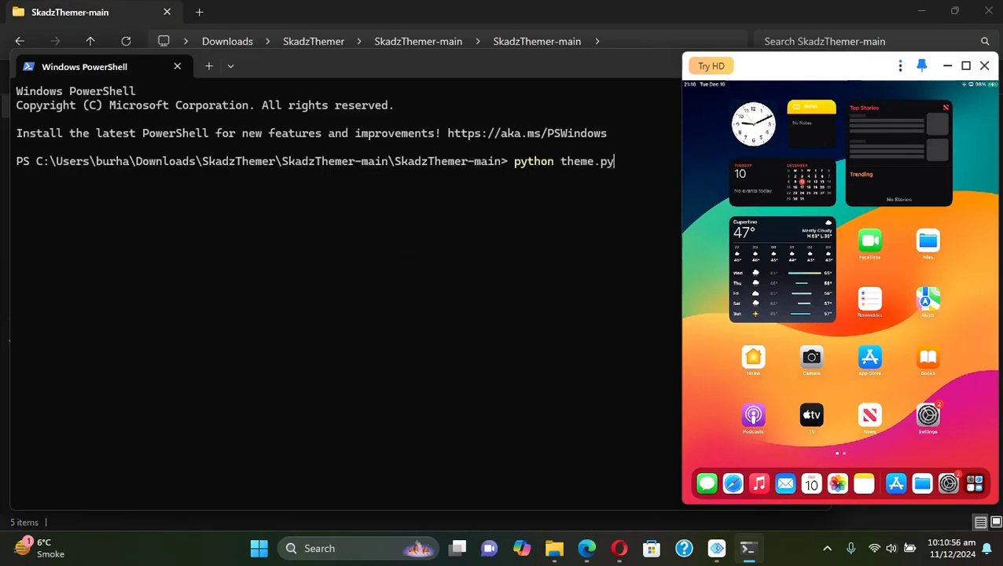
# - Run python theme.py and choose option 1 to create asset catalog symlinks
pyautogui.press('Return')
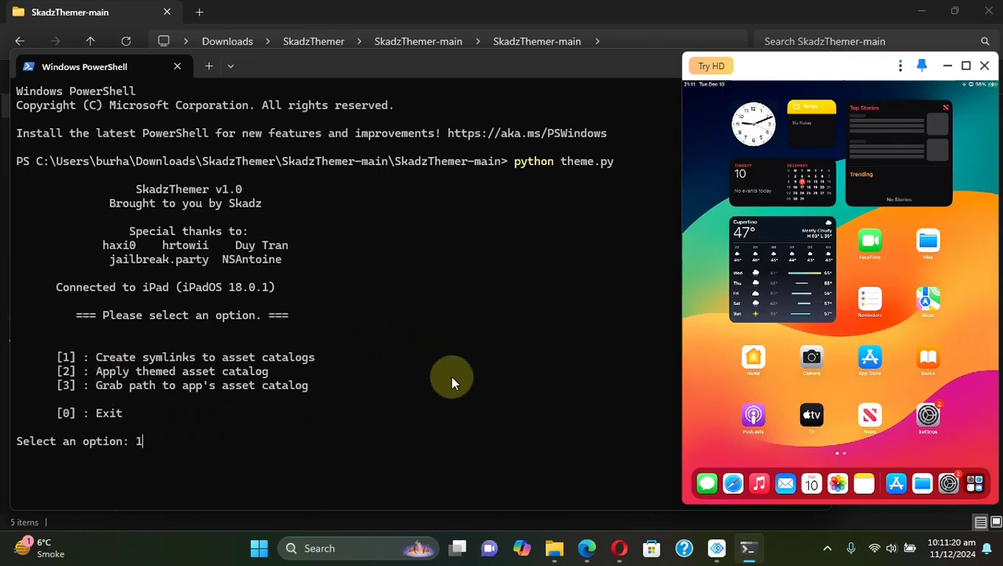
pyautogui.press('Return')
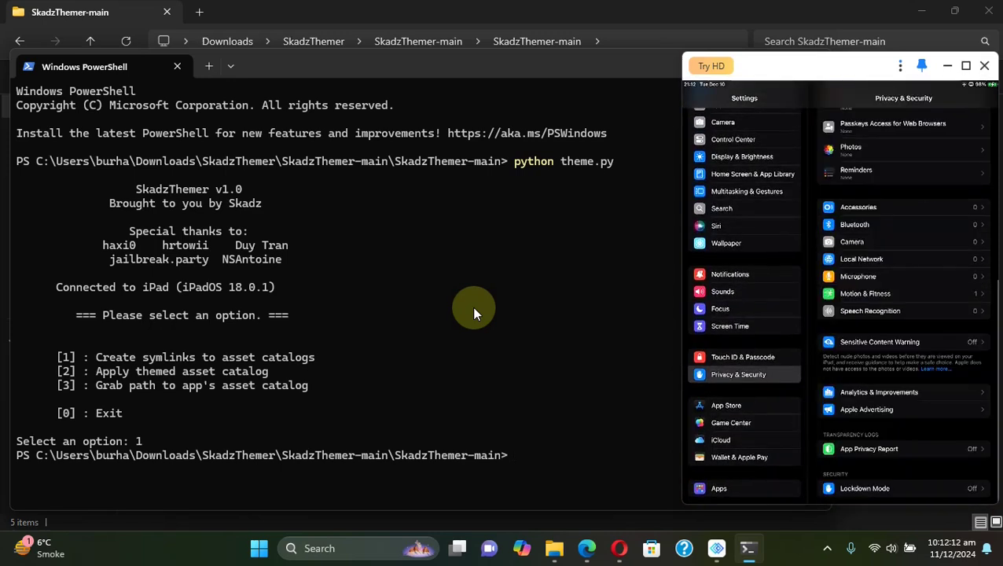
# - From Analytics & Improvements > Analytics Data, share the Books-Assets catalog file to iZip
pyautogui.click(895, 392)
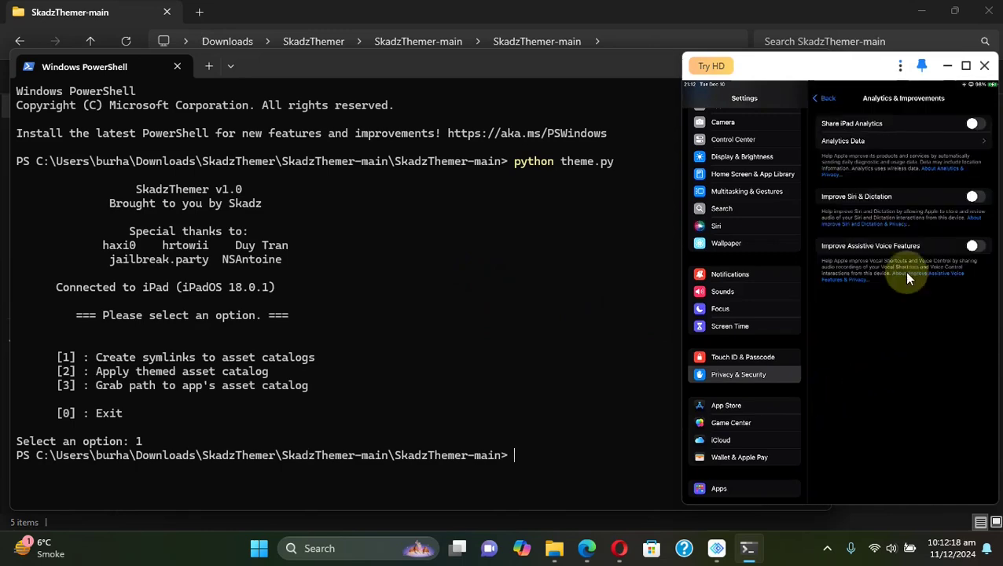
pyautogui.click(859, 152)
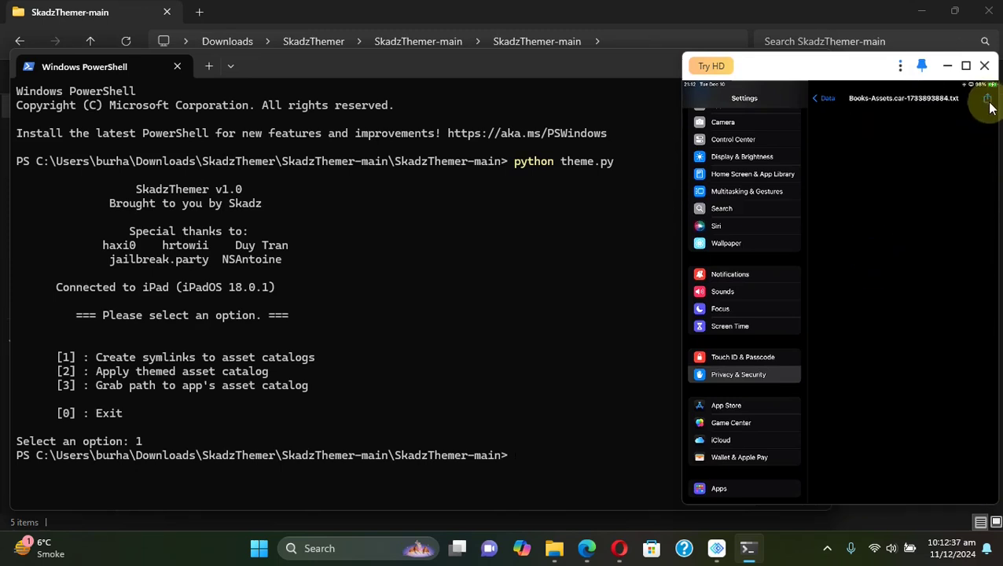
pyautogui.click(987, 101)
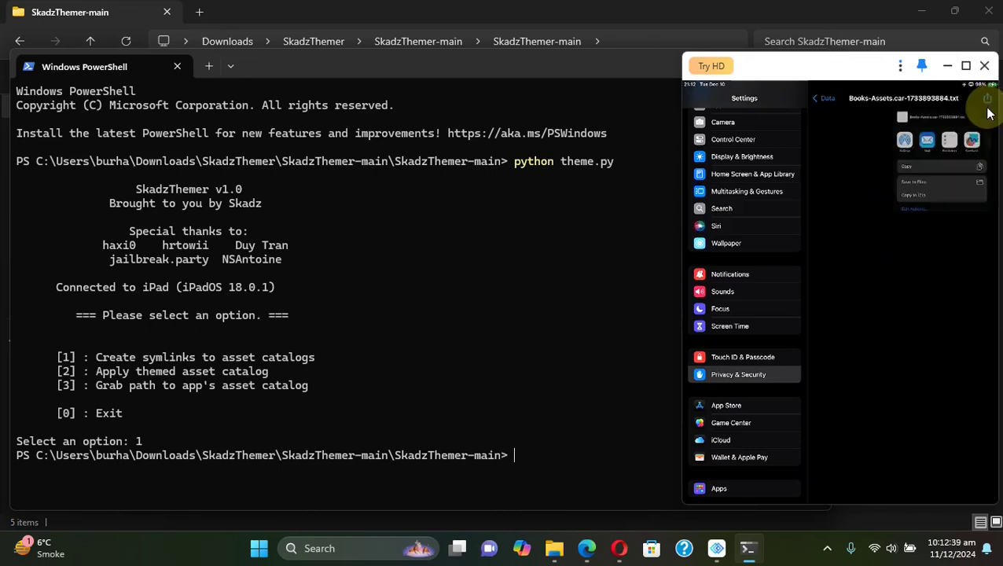
pyautogui.click(951, 160)
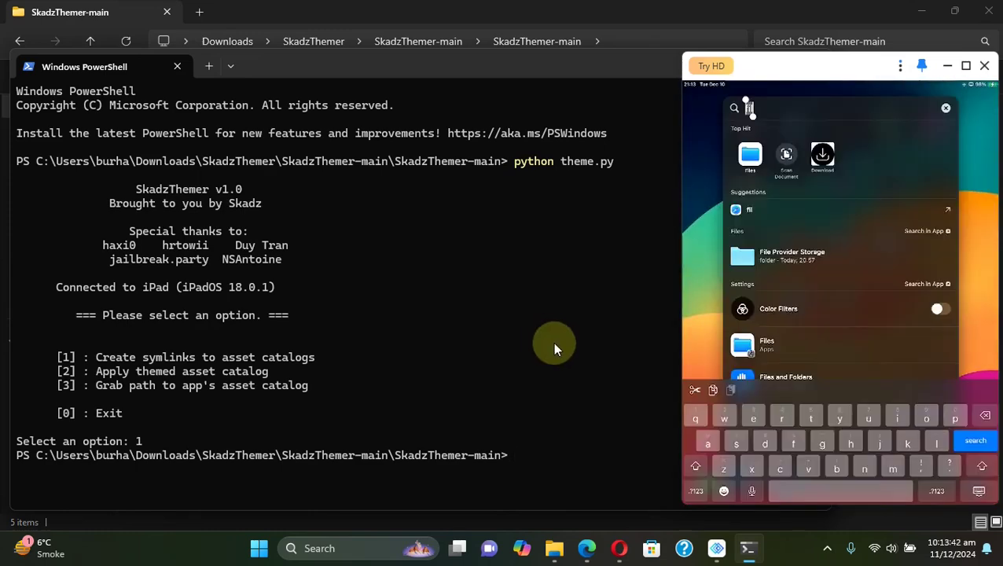
# - In Files, go to On My iPad and open the iZip folder containing Assets.car
pyautogui.click(888, 99)
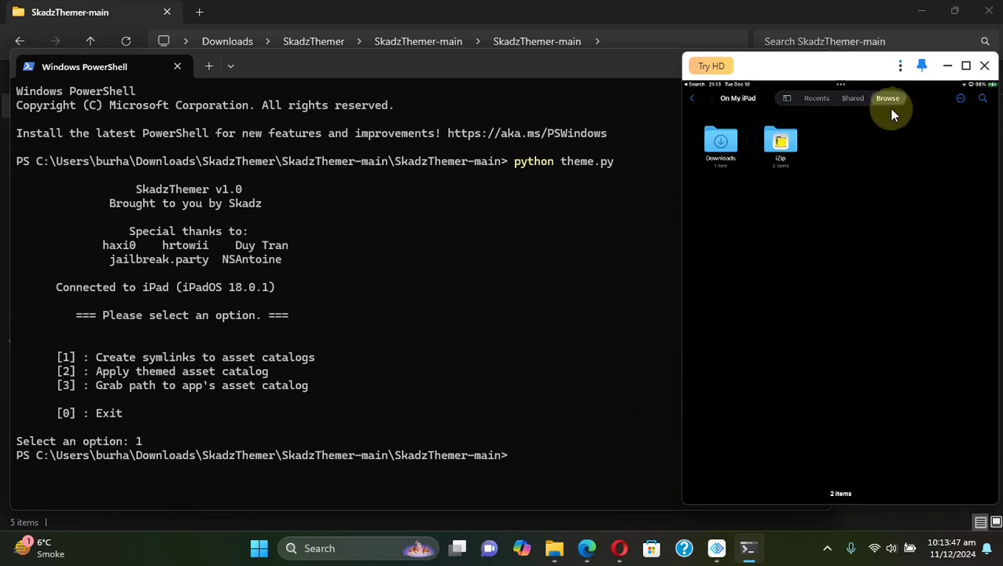
pyautogui.click(780, 149)
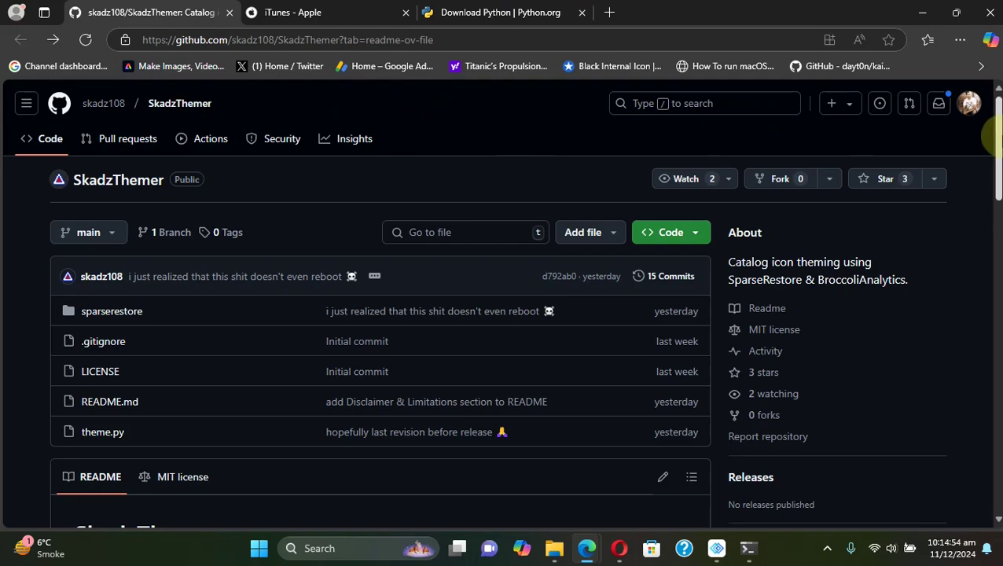
# - Follow the README's CatalogHelper link to the CatalogHelper v1.0 release page
pyautogui.moveTo(993, 136); pyautogui.dragTo(989, 398)
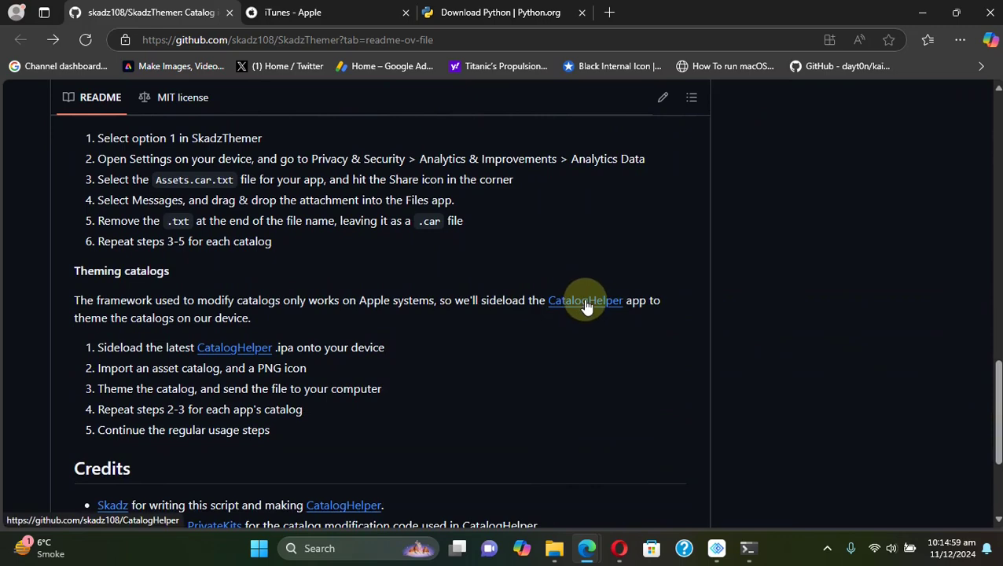
pyautogui.click(231, 350)
pyautogui.click(795, 264)
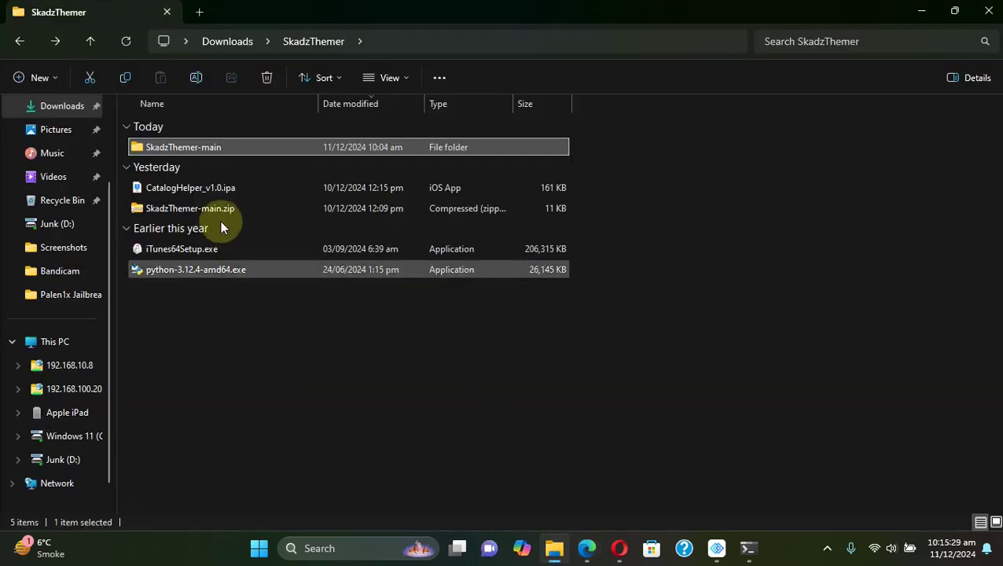
# - Sideload CatalogHelper_v1.0.ipa onto the iPad with Sideloadly, then close Sideloadly
pyautogui.click(199, 187)
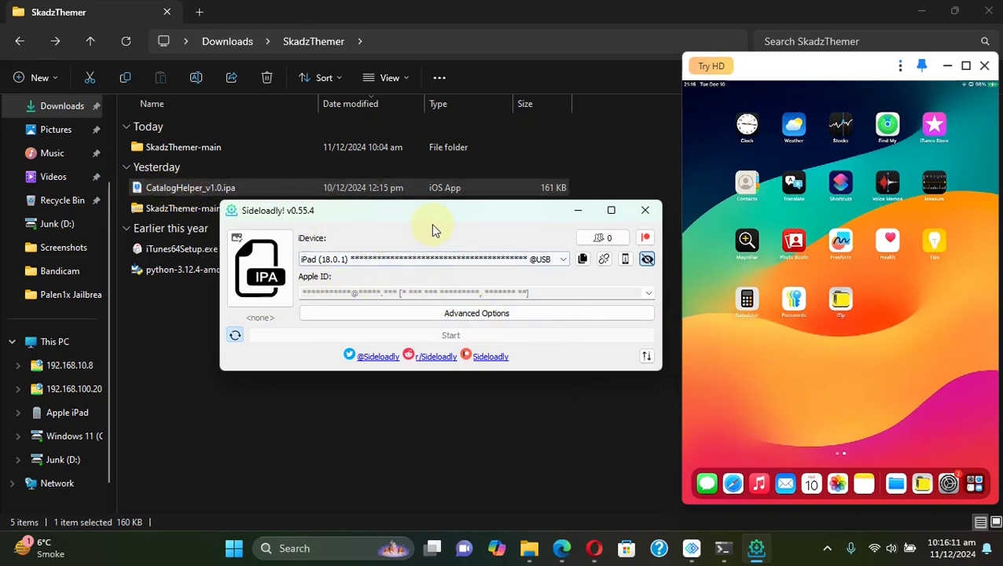
pyautogui.moveTo(197, 189); pyautogui.dragTo(440, 288)
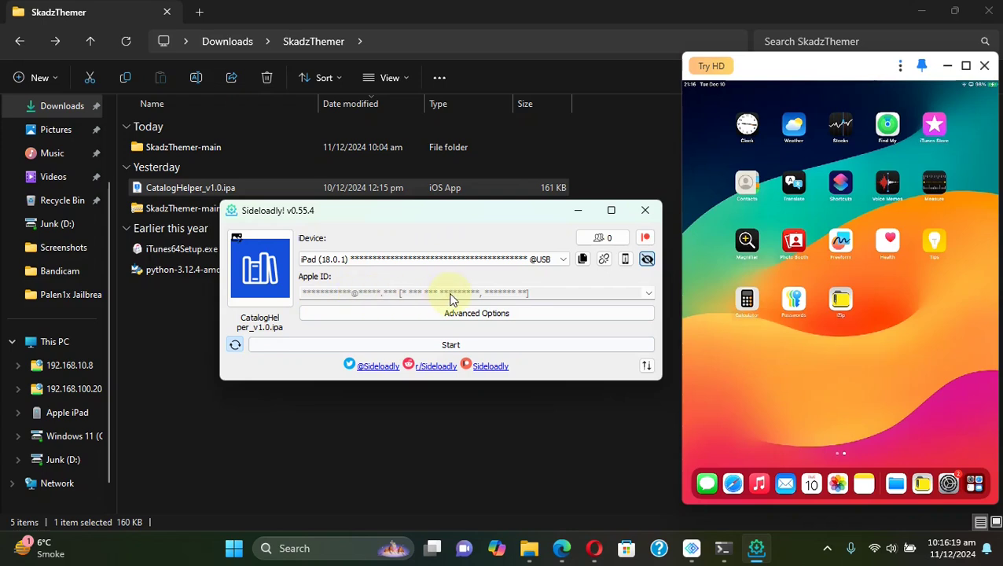
pyautogui.click(456, 344)
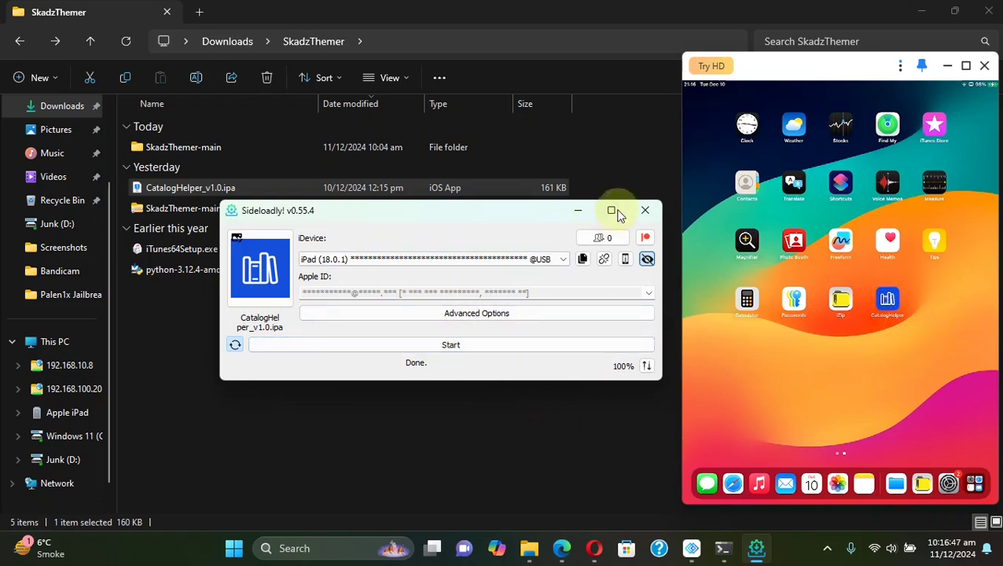
pyautogui.click(644, 210)
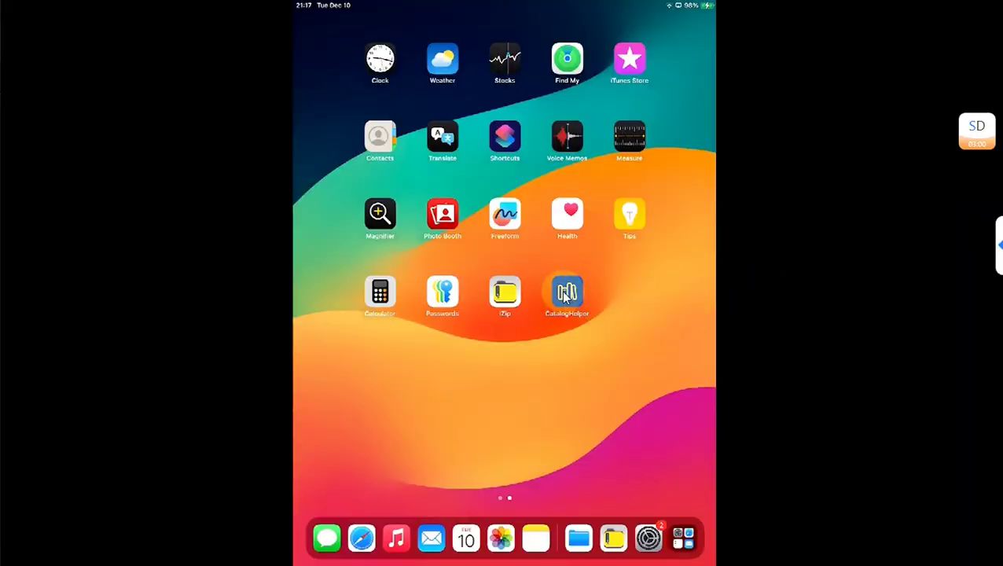
# - Open the iPad's Settings and go to Privacy & Security, then the Developer Mode page
pyautogui.hscroll(-3, 611, 344)
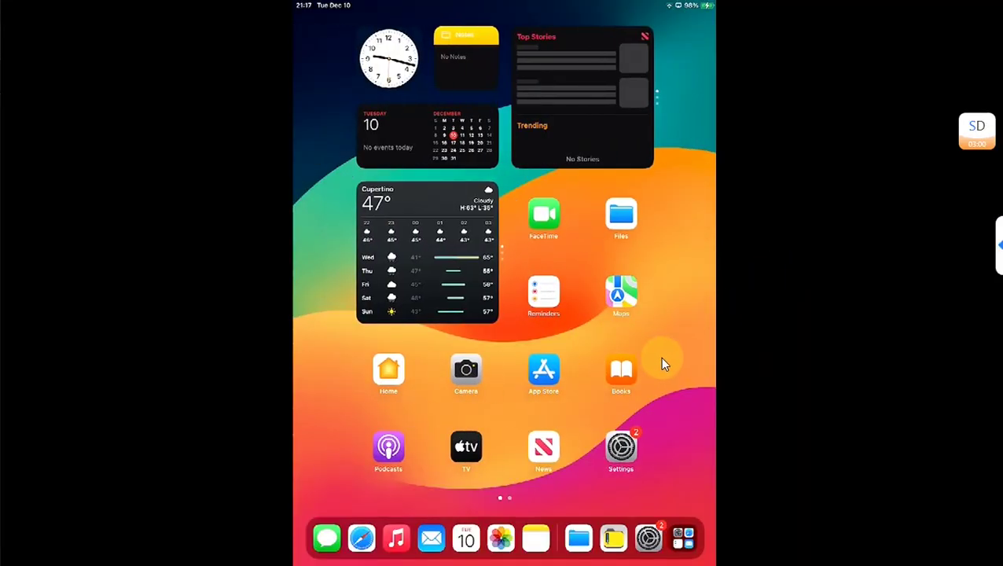
pyautogui.click(620, 444)
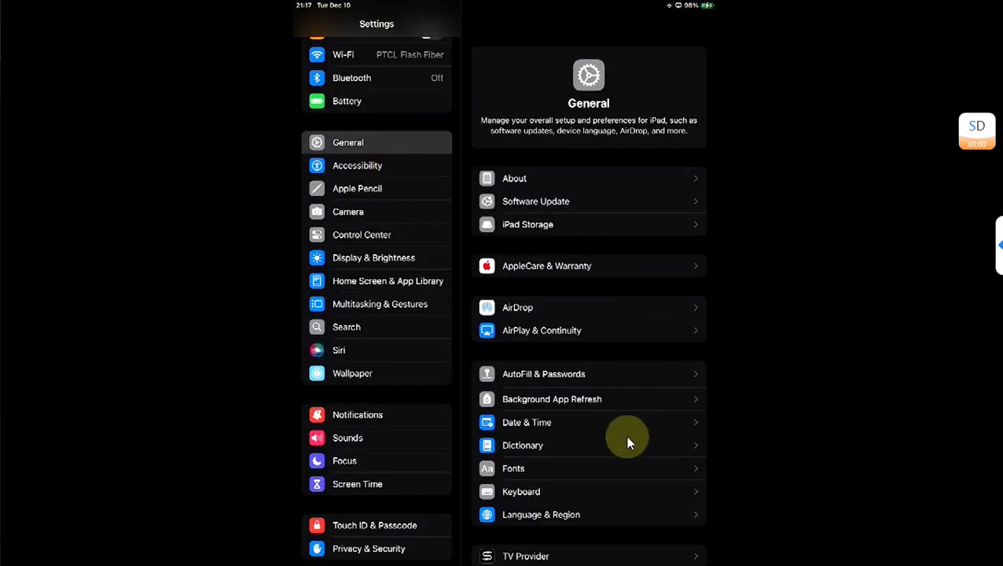
pyautogui.scroll(-5, 615, 436)
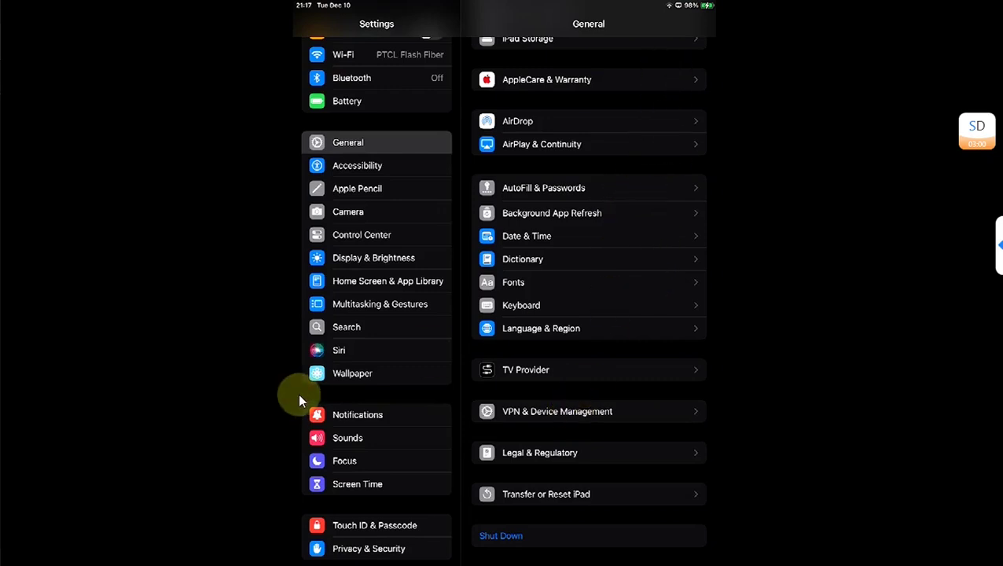
pyautogui.scroll(-5, 298, 393)
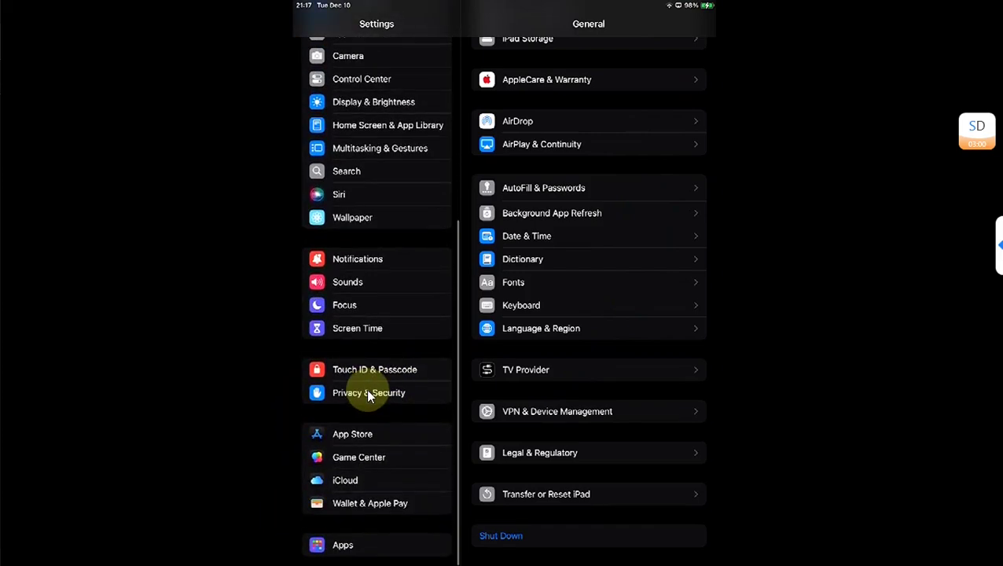
pyautogui.click(368, 393)
pyautogui.scroll(-10, 558, 543)
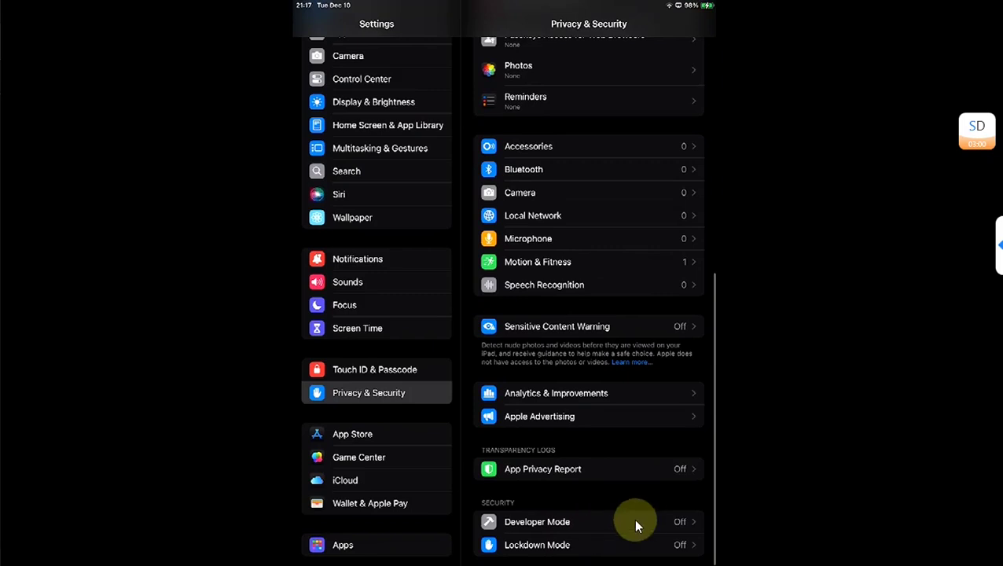
pyautogui.click(636, 533)
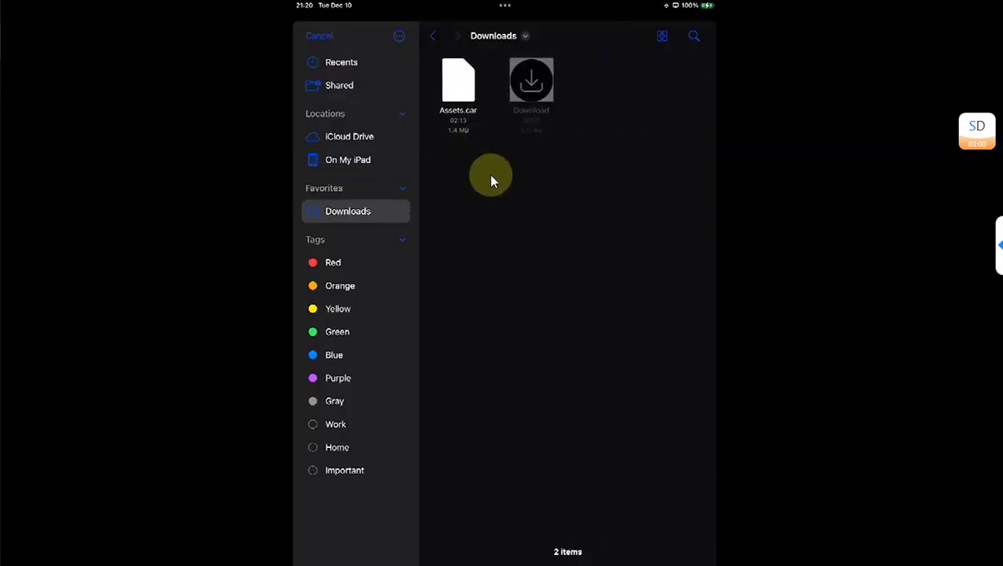
# - Import Assets.car and the Download image as the custom icon, then send Assets.themed.car to iZip
pyautogui.click(463, 116)
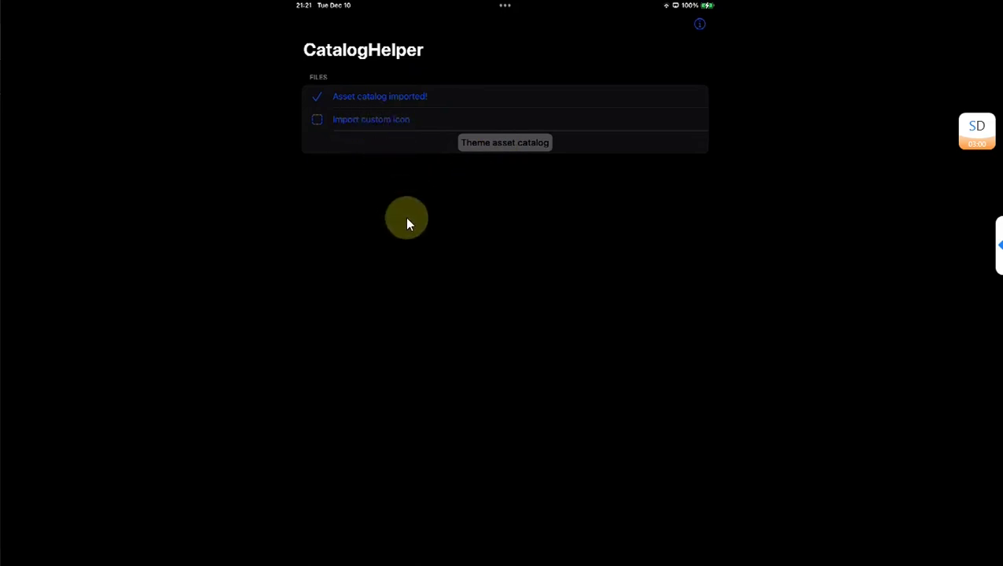
pyautogui.press('Return')
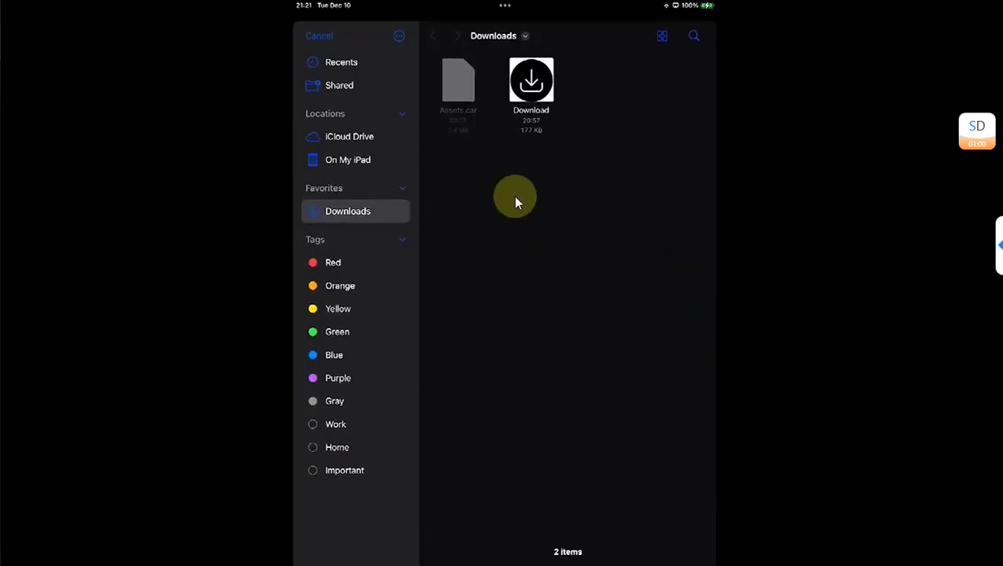
pyautogui.click(528, 161)
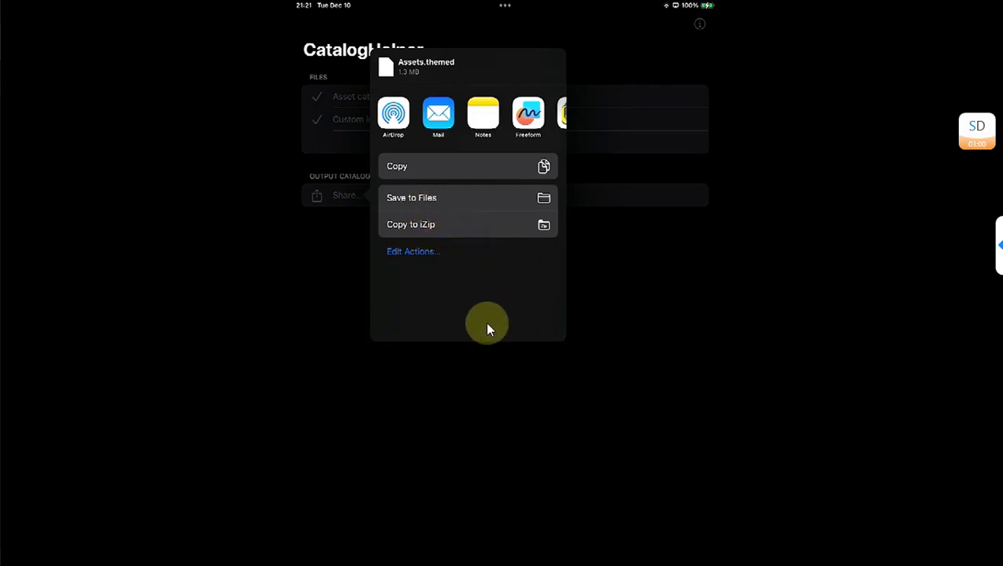
pyautogui.click(464, 224)
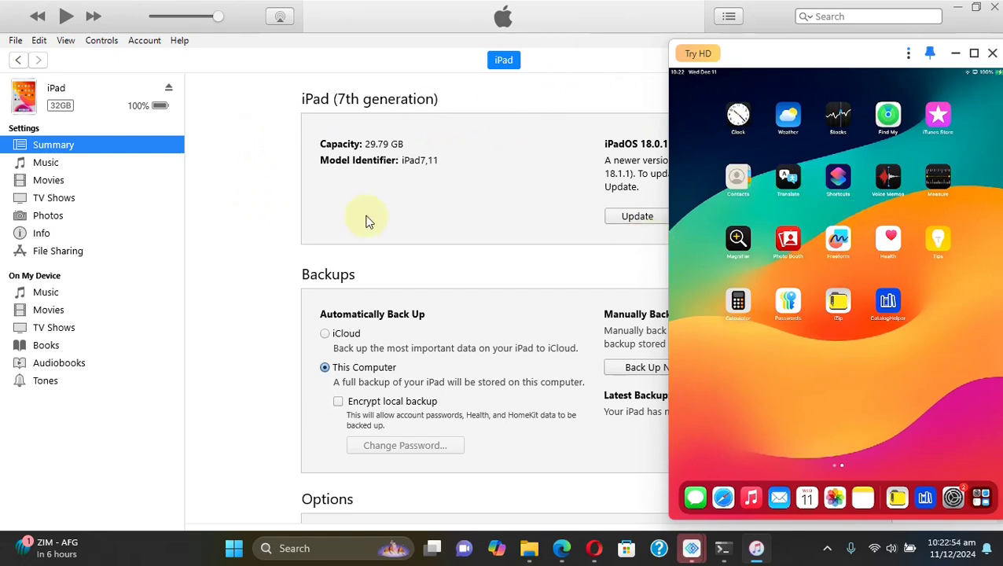
# - Save Assets.themed.car from iZip's File Sharing documents into the SkadzThemer-main folder
pyautogui.click(56, 251)
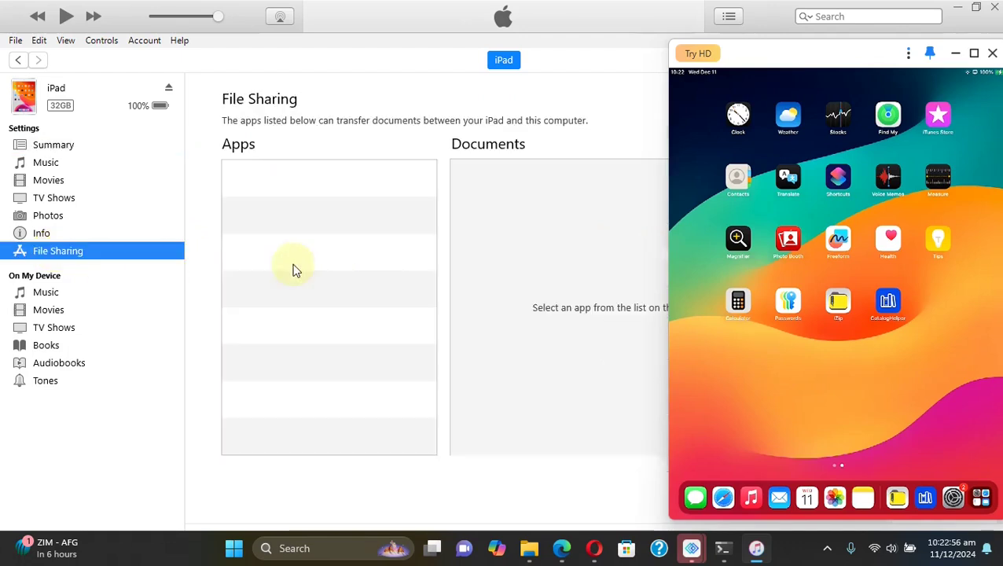
pyautogui.press('Tab')
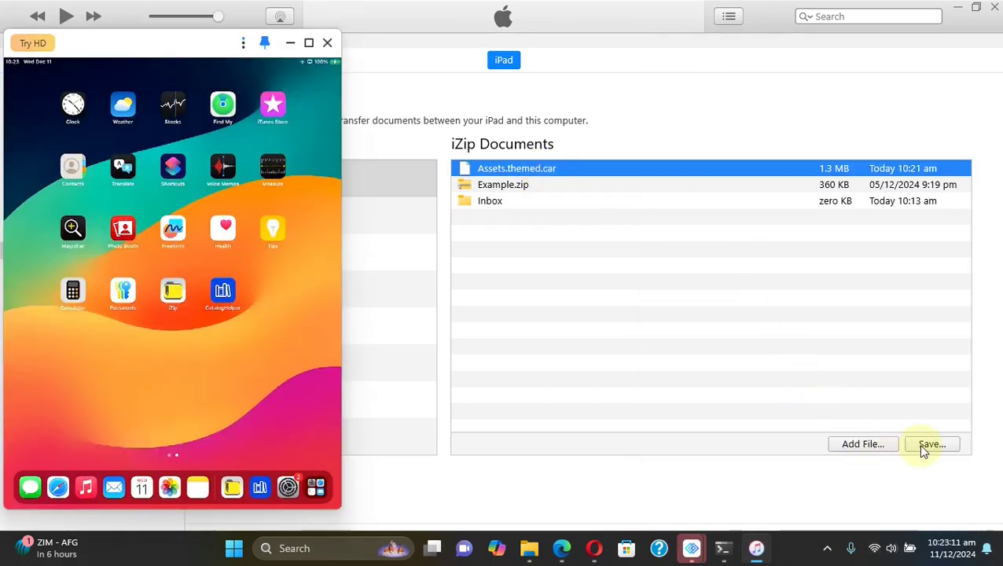
pyautogui.click(925, 444)
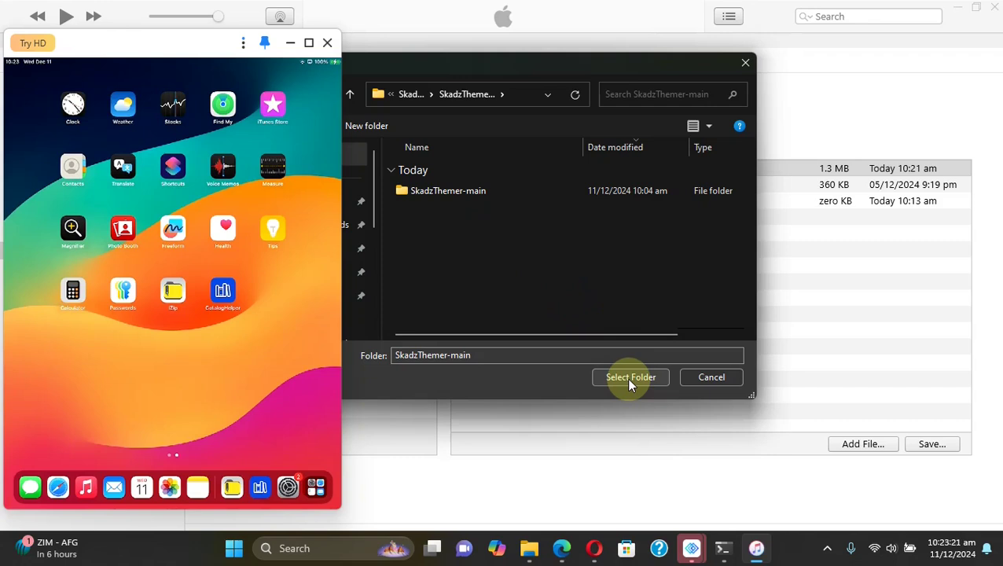
pyautogui.click(629, 378)
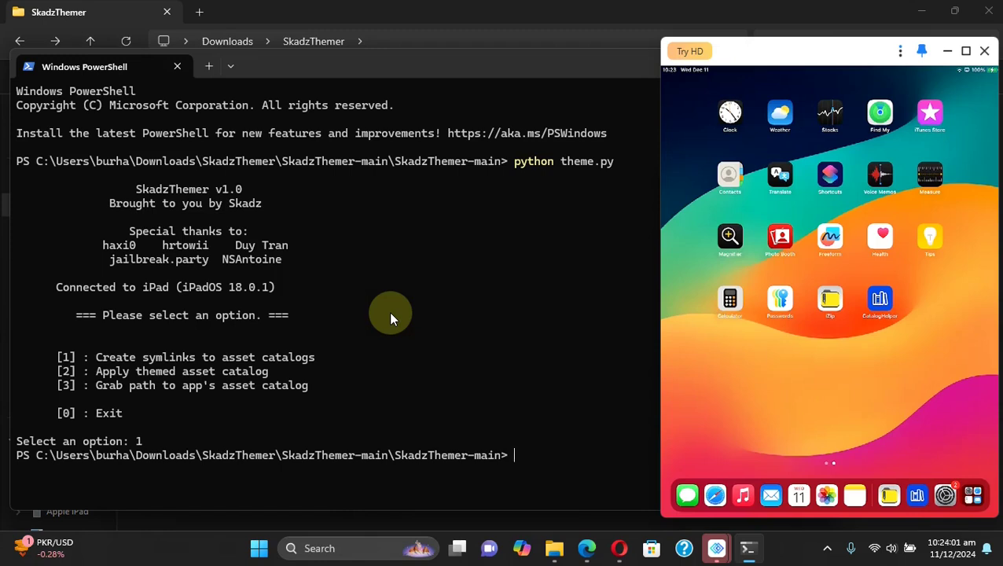
# - Rerun python theme.py, choose option 2 (apply themed asset catalog) and enter Books as the app
pyautogui.press('Up')
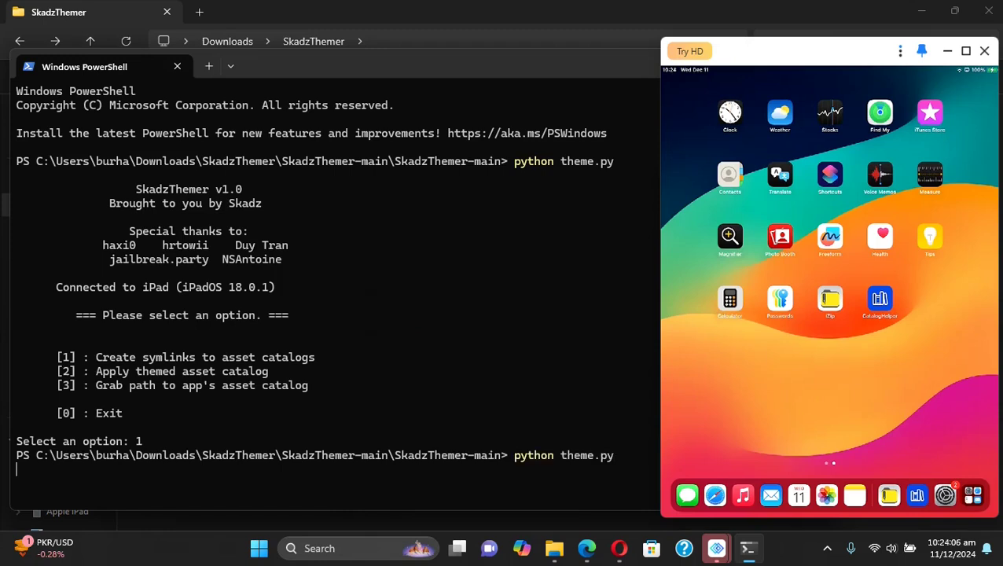
pyautogui.press('Return')
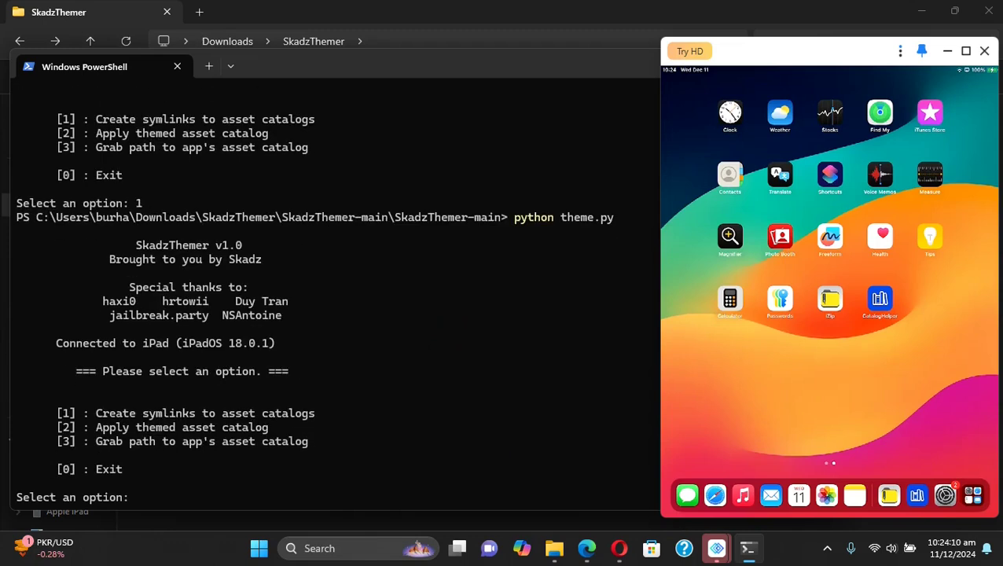
pyautogui.write('2')
pyautogui.press('Return')
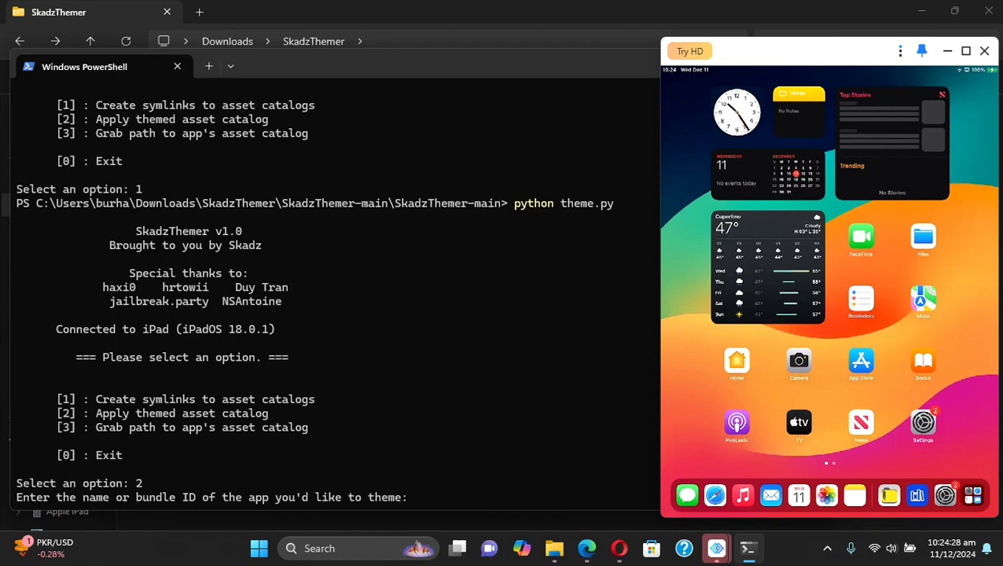
pyautogui.write('Books')
pyautogui.press('Return')
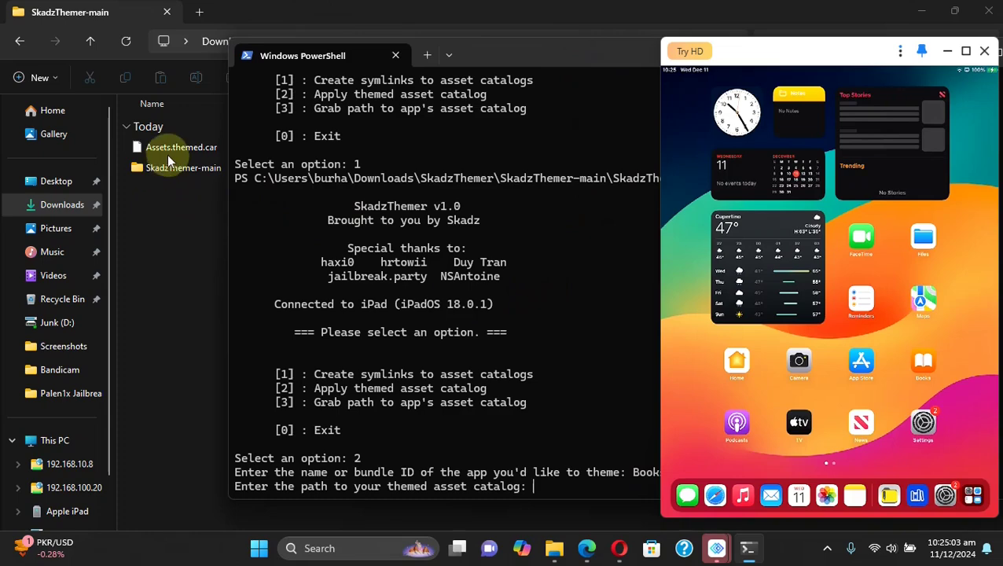
# - Supply the Assets.themed.car path, confirm overwriting Assets.car, and return to the main menu
pyautogui.moveTo(160, 149); pyautogui.dragTo(522, 454)
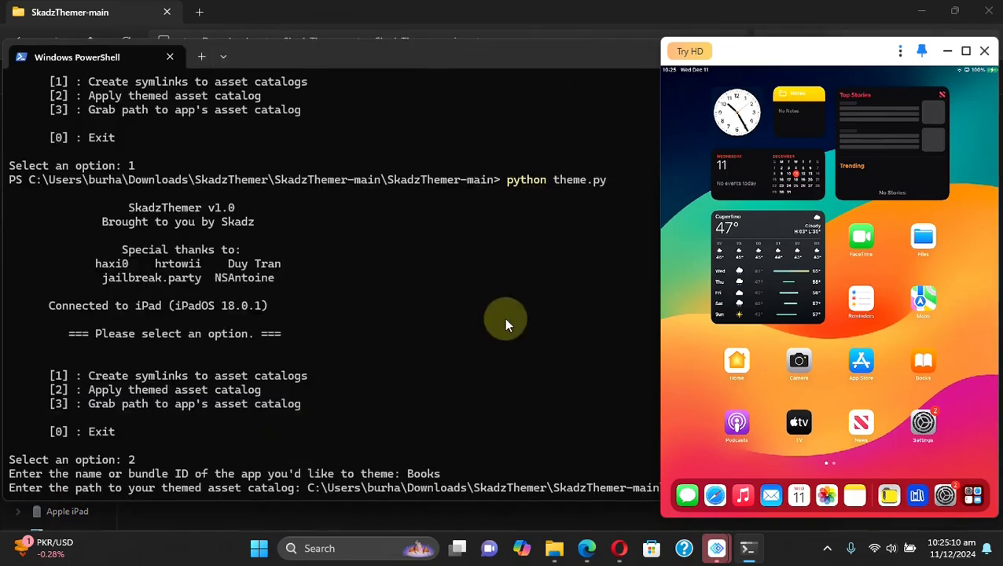
pyautogui.press('Return')
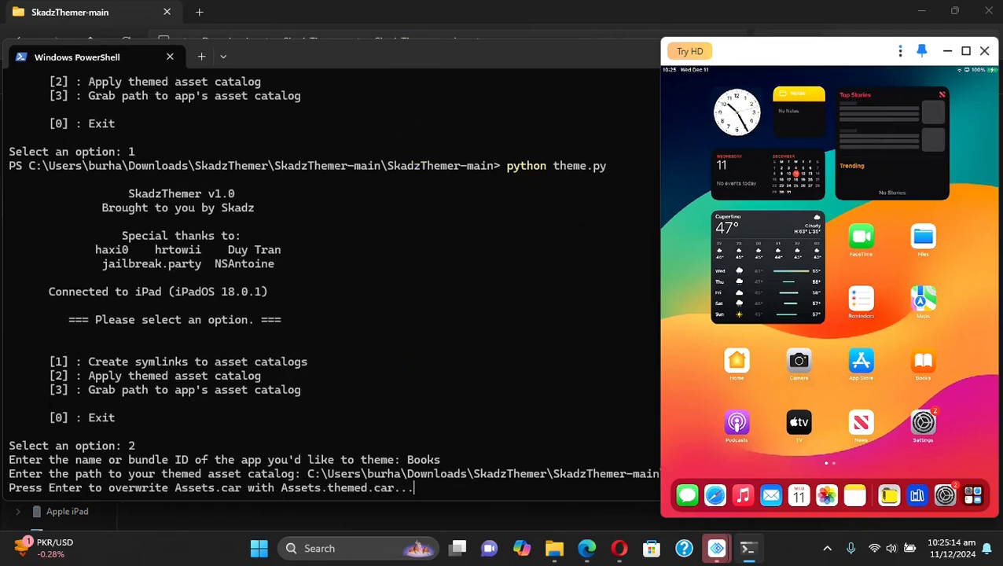
pyautogui.press('Return')
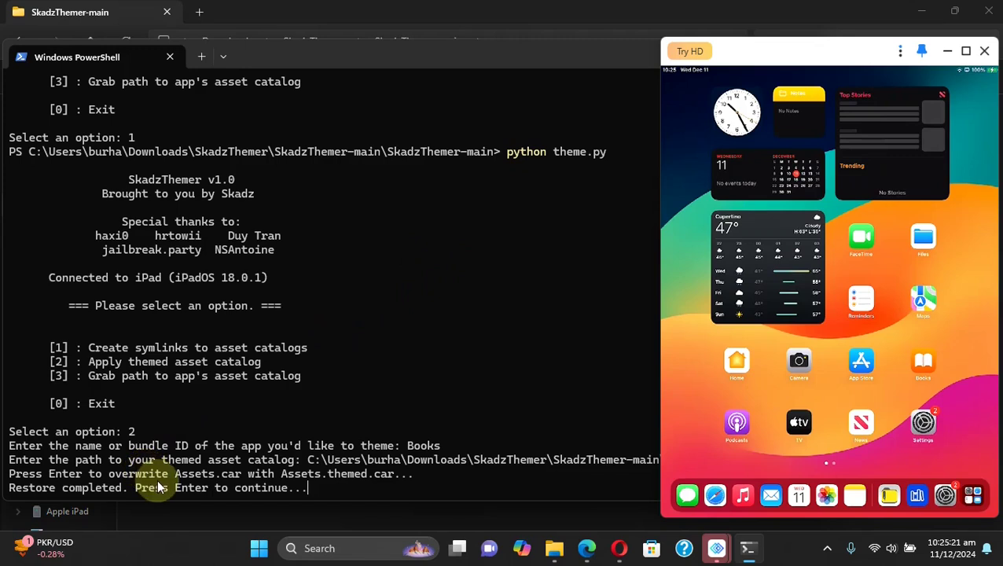
pyautogui.press('Return')
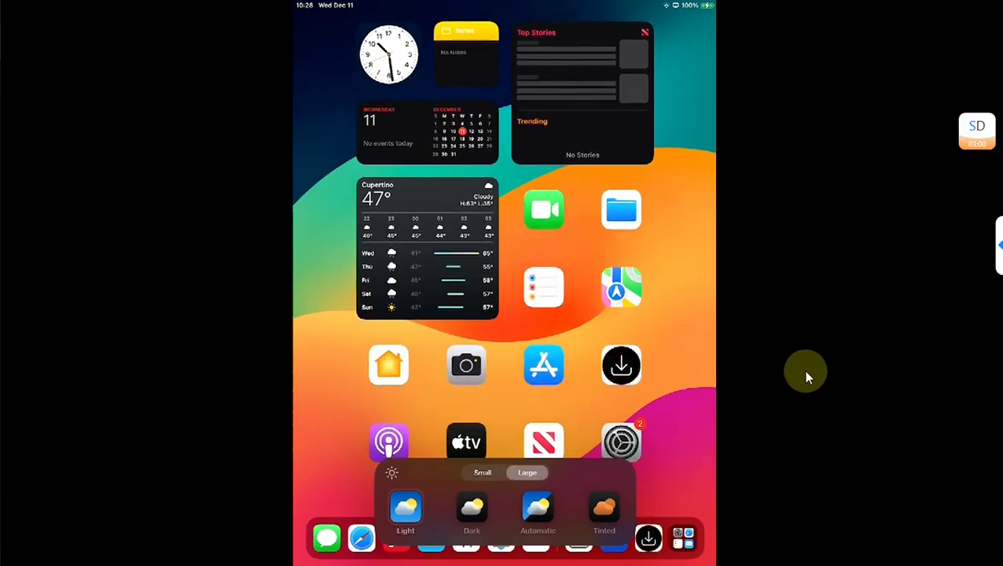
# - Close the Small/Large Light/Dark icon panel after checking the themed Books icon
pyautogui.click(621, 369)
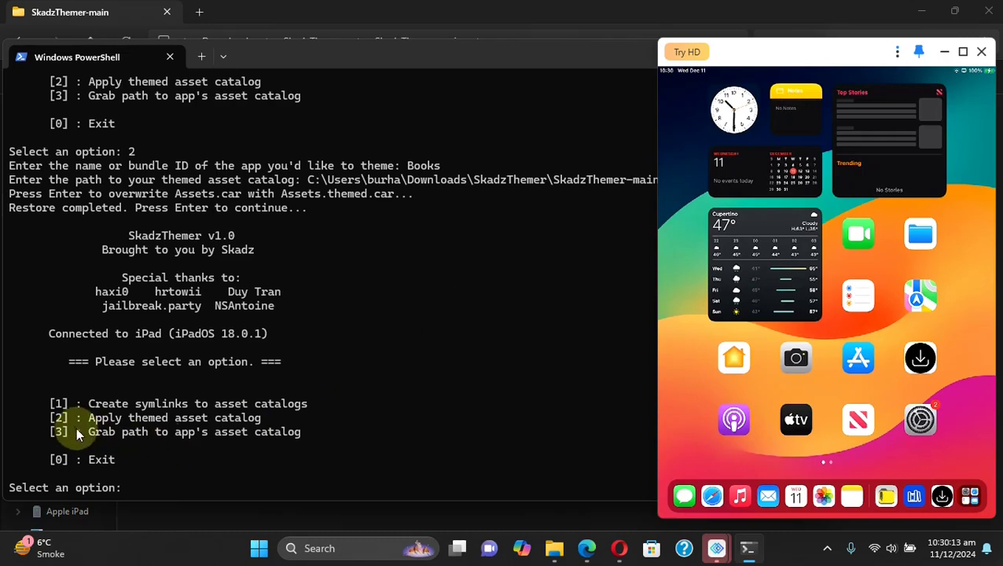
# - Choose option 3 and enter Books to print the Books app's asset catalog path
pyautogui.write('3')
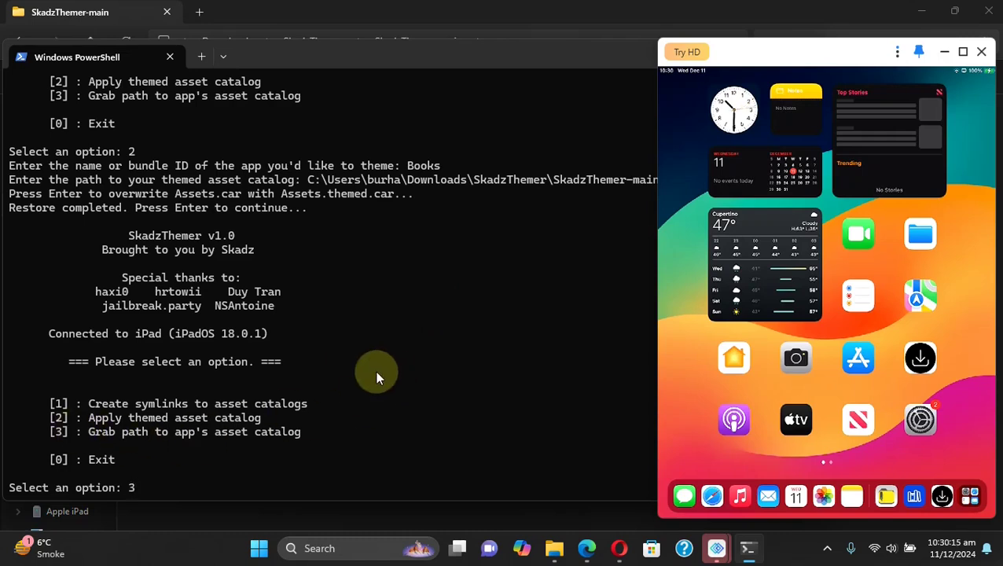
pyautogui.press('Return')
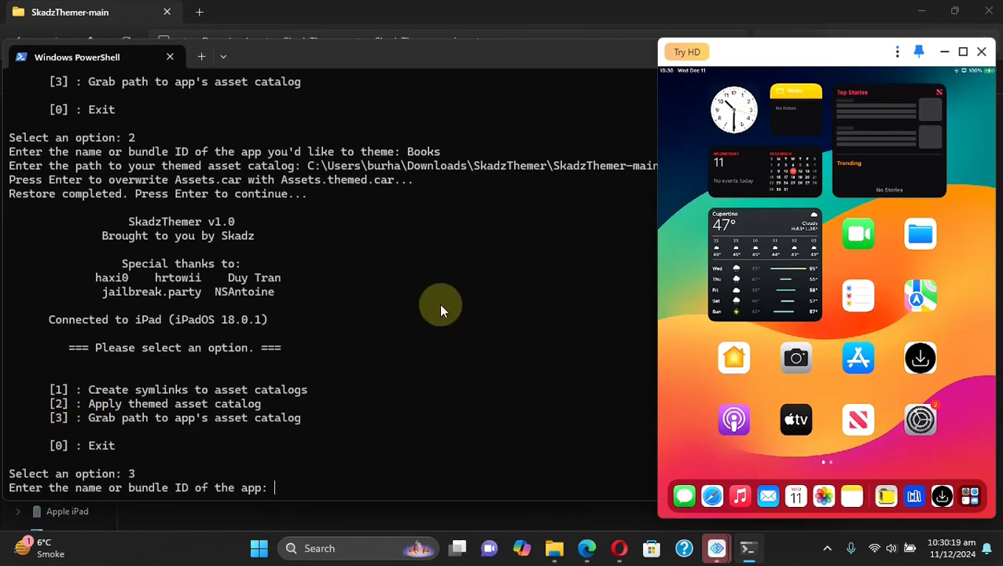
pyautogui.write('Books')
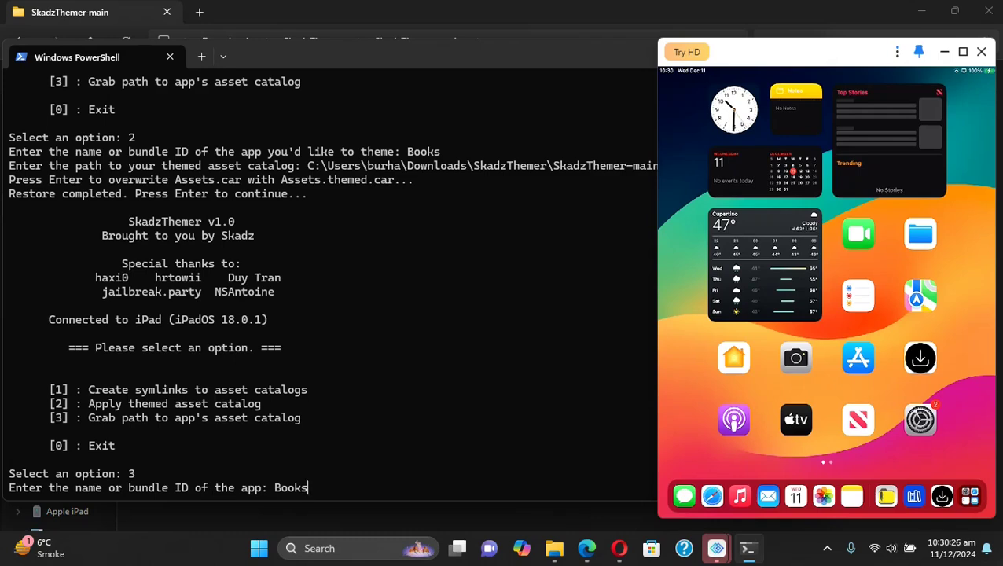
pyautogui.press('Return')
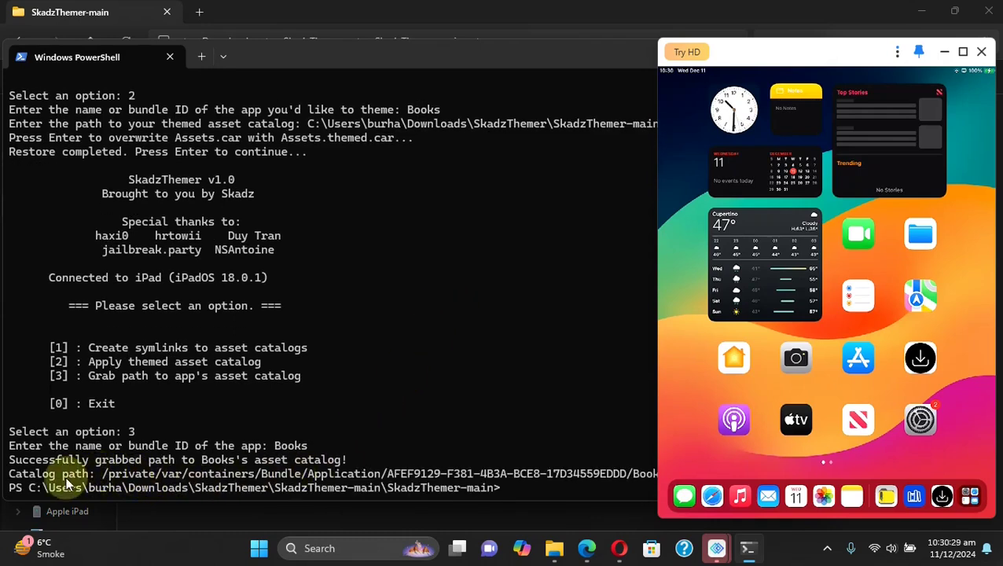